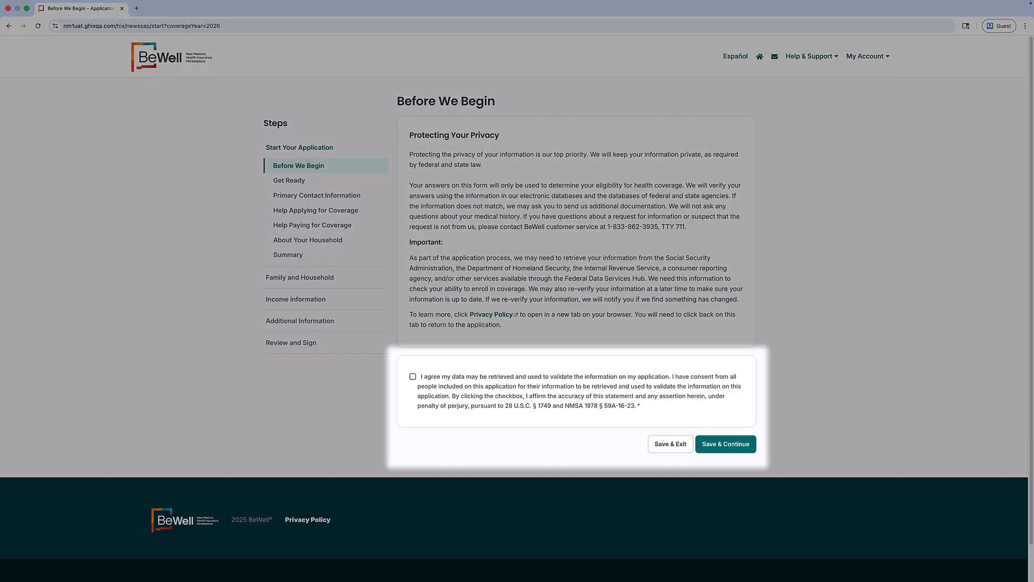
Consent to data retrieval and verification, then continue to the Get Ready step.
left_click(413, 377)
left_click(735, 442)
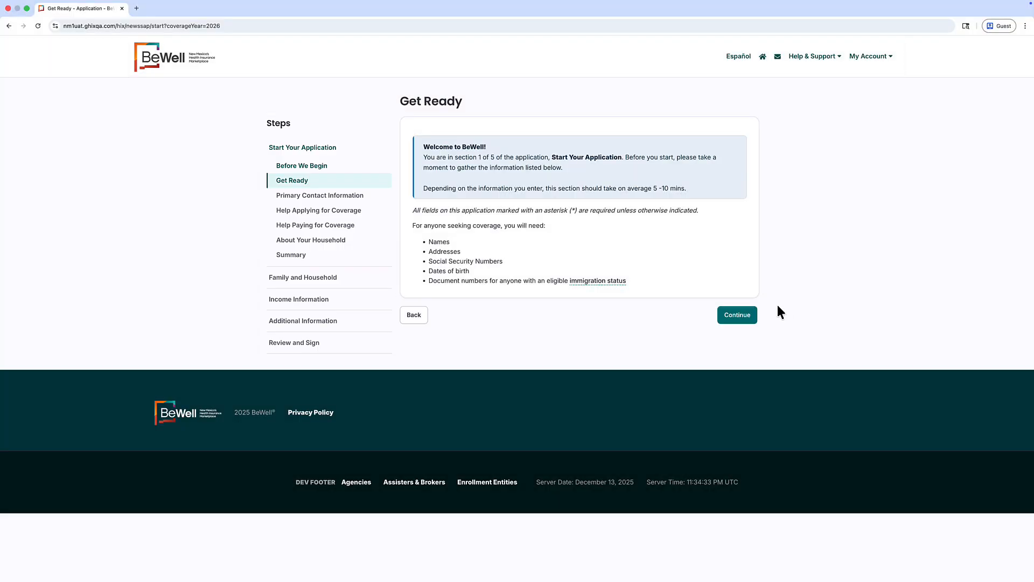
Confirm primary contact info with email alerts on and mailing address same as home.
left_click(750, 316)
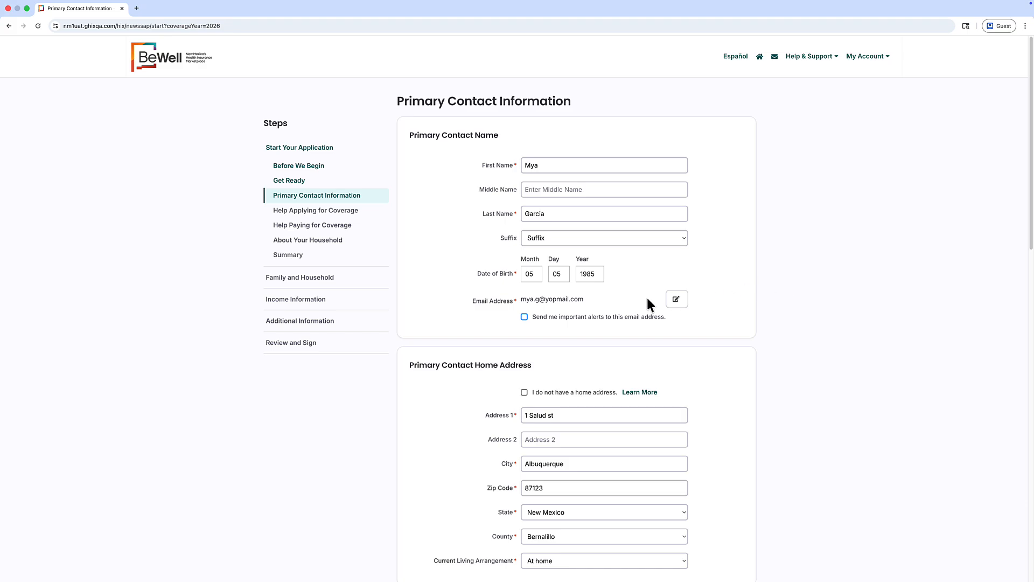
left_click(525, 317)
scroll(695, 263, "down", 10)
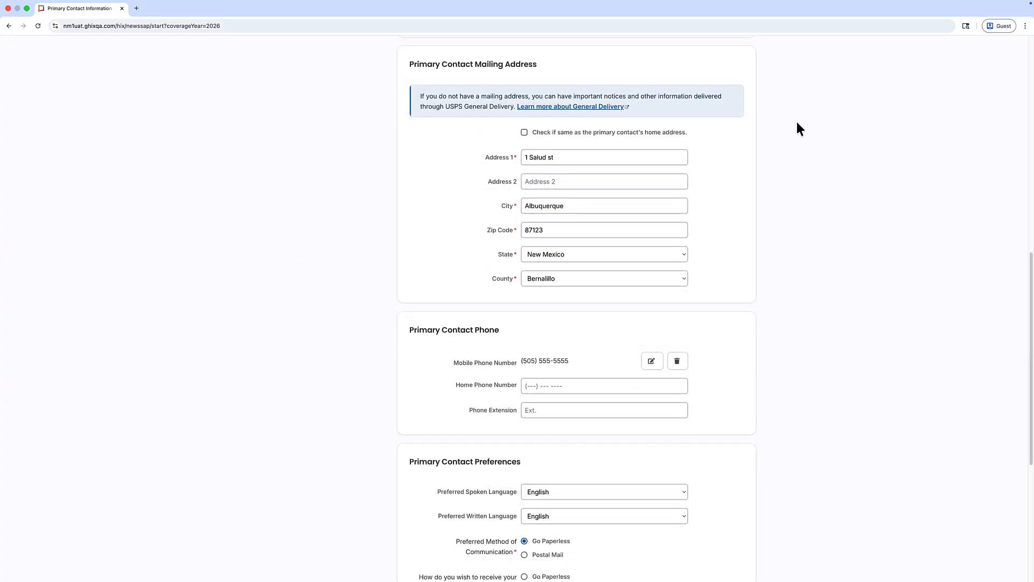
left_click(524, 134)
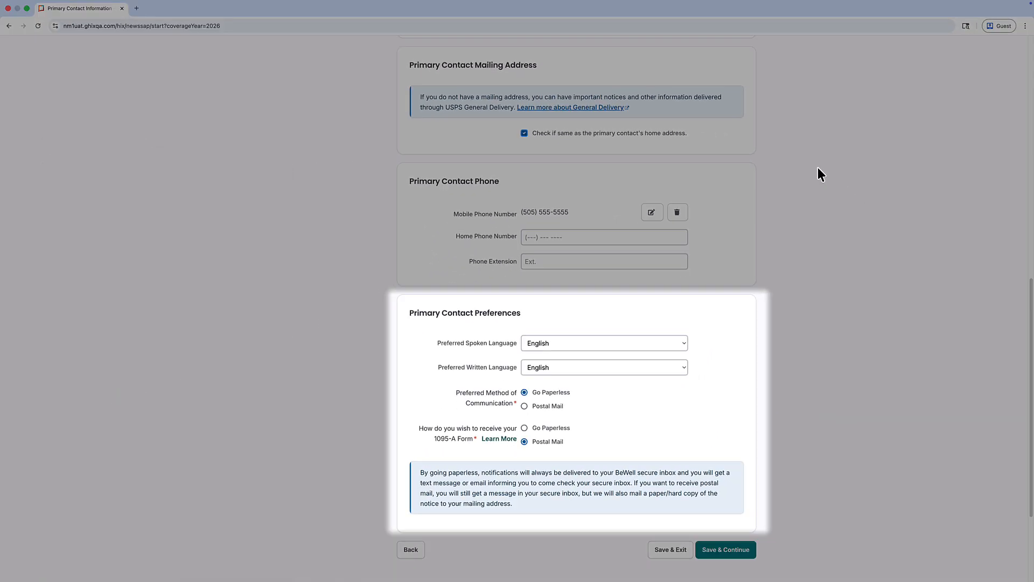
scroll(914, 363, "down", 3)
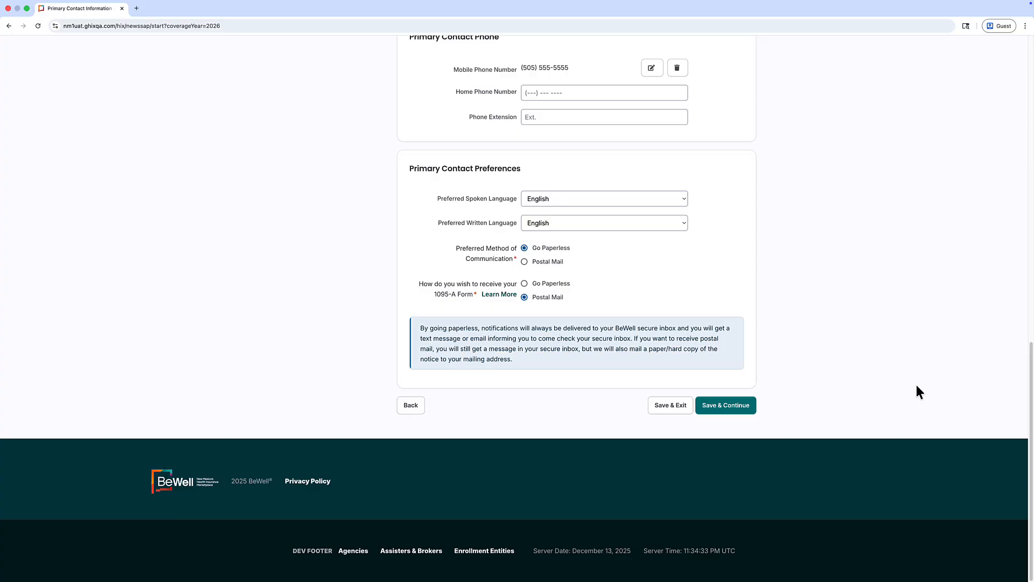
left_click(734, 406)
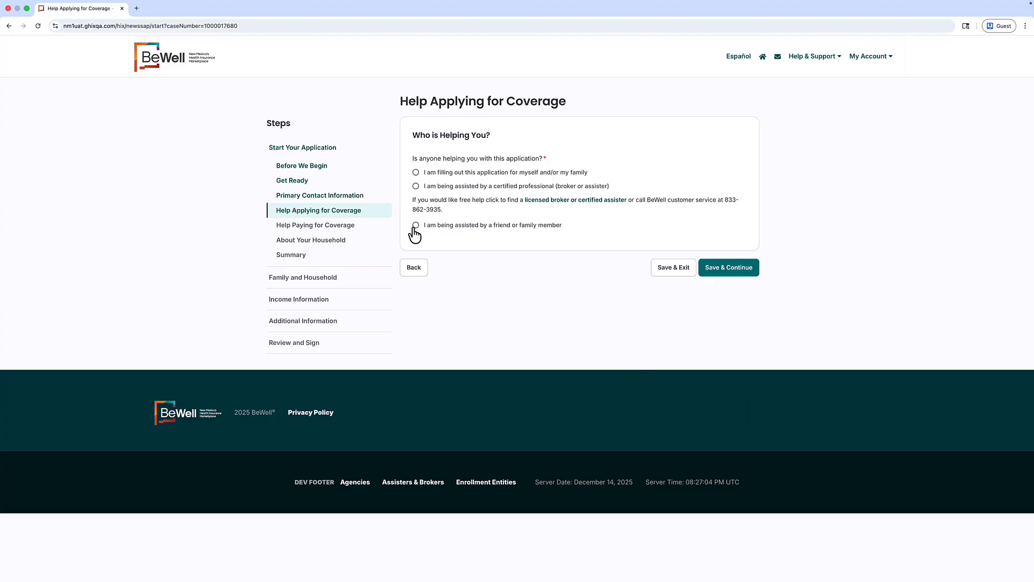
Say a friend or family member is helping, name an authorized representative, and answer the financial-help question.
left_click(415, 225)
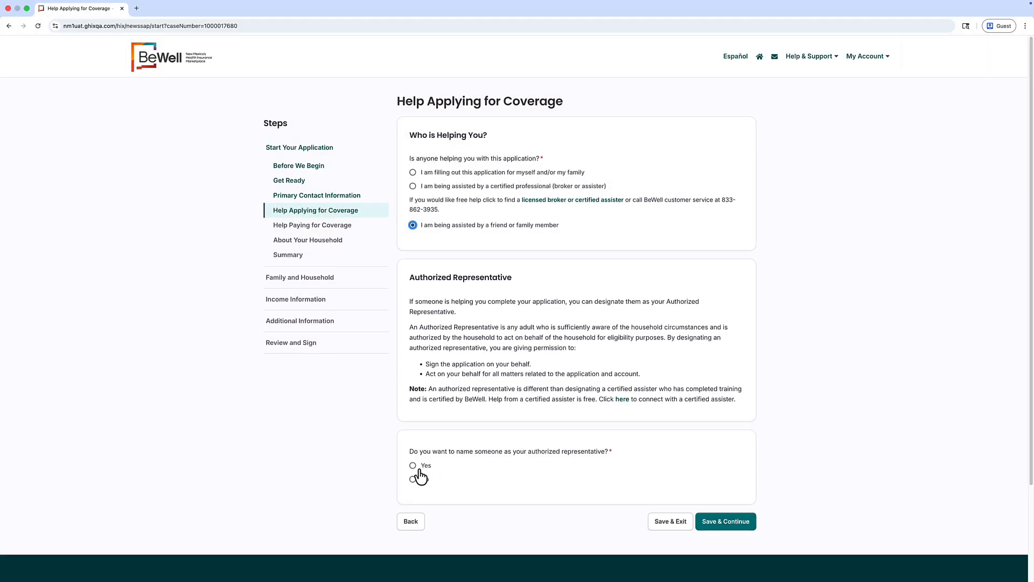
left_click(414, 466)
scroll(879, 422, "down", 5)
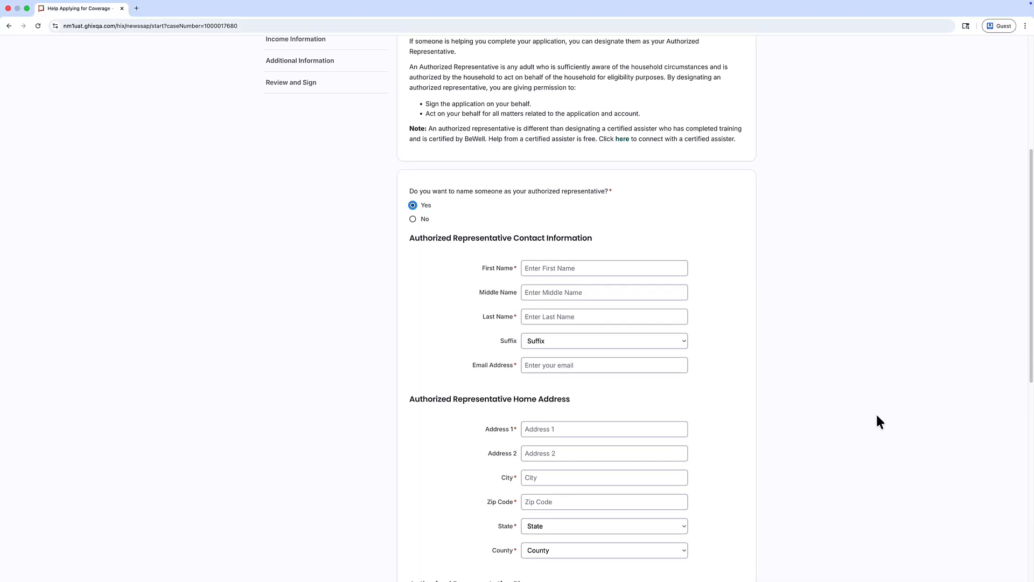
scroll(854, 332, "down", 9)
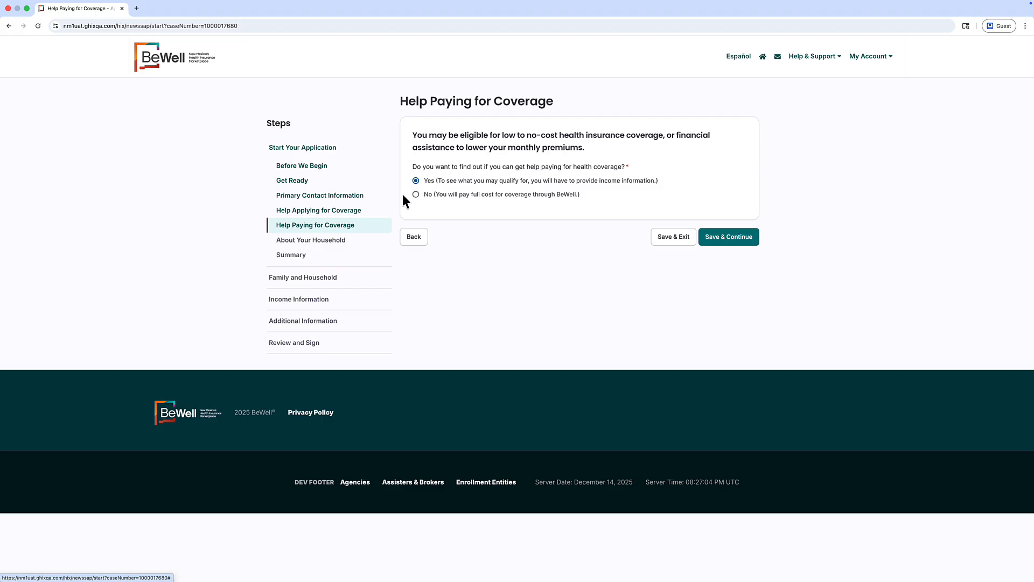
left_click(415, 195)
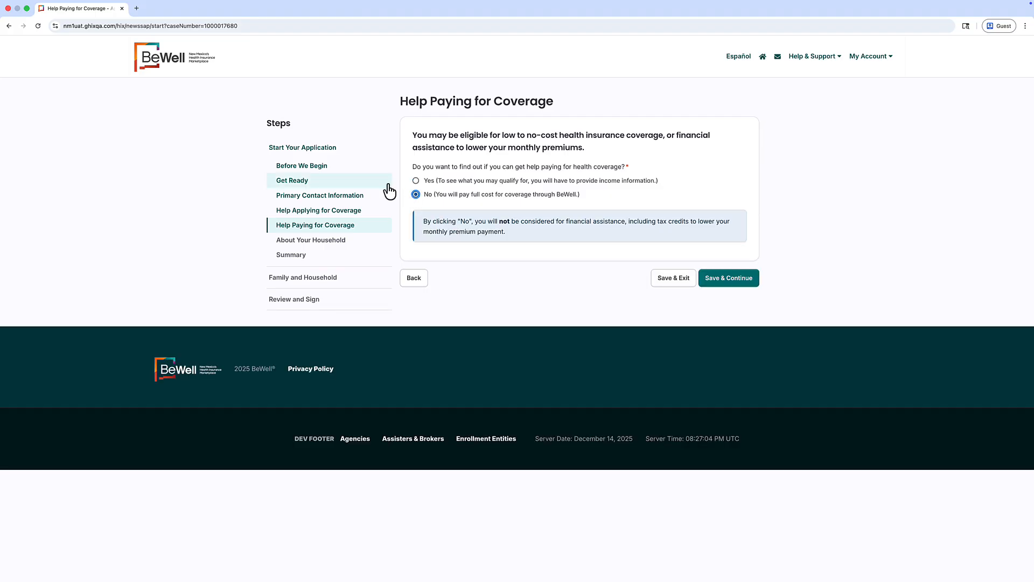
left_click(415, 181)
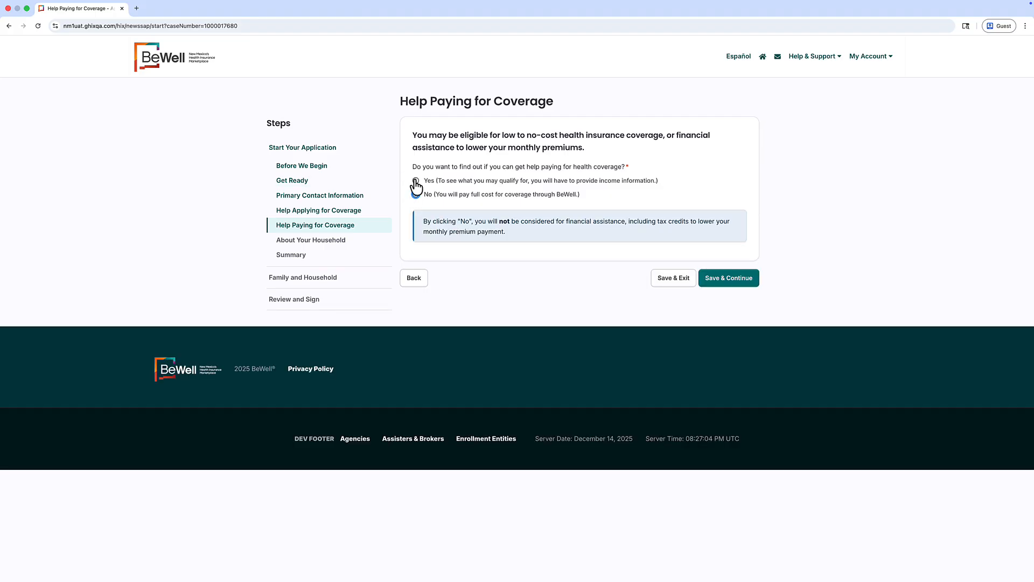
Mark the primary contact as seeking coverage in About Your Household.
left_click(729, 235)
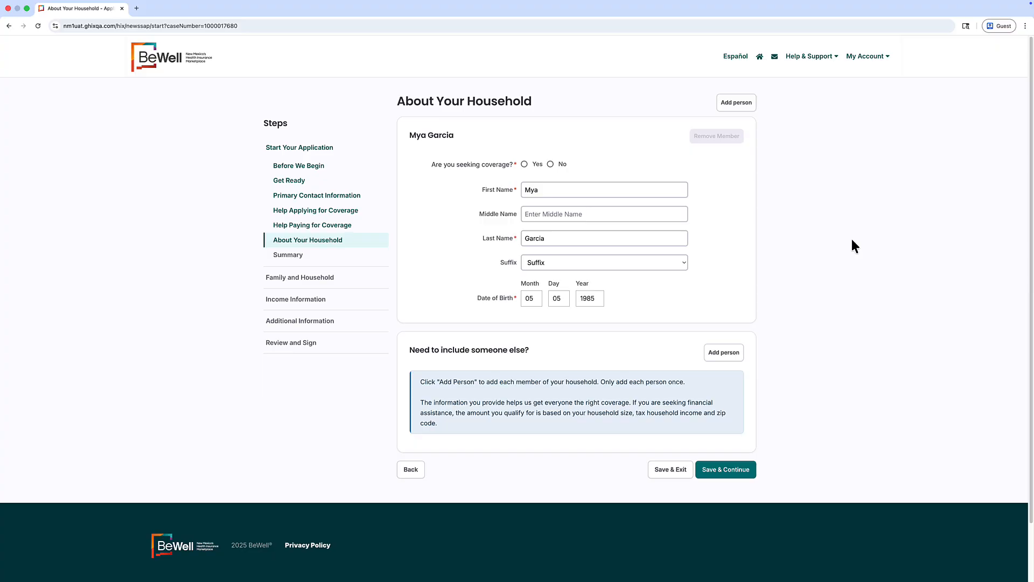
left_click(525, 165)
left_click(724, 352)
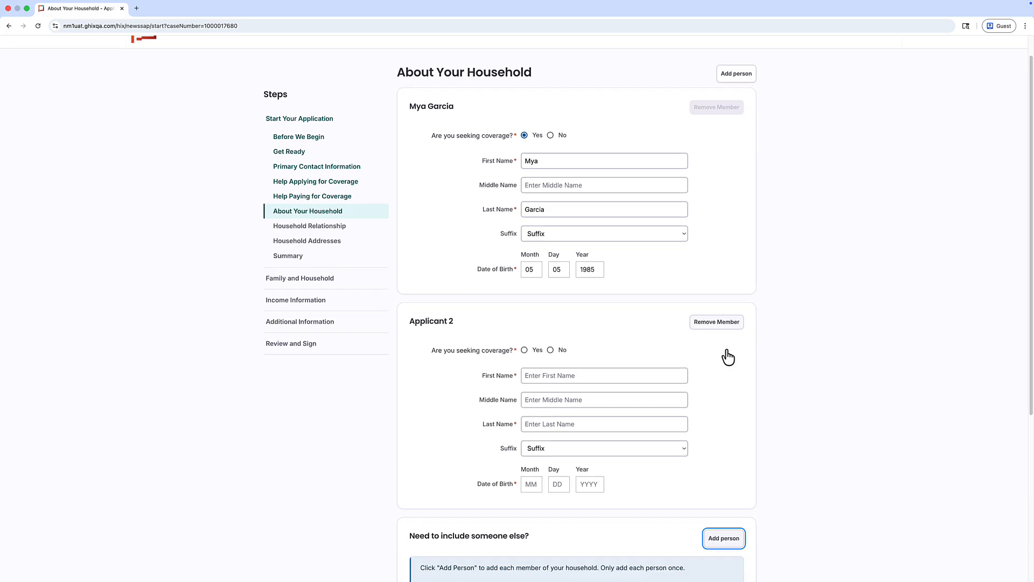
scroll(820, 328, "down", 5)
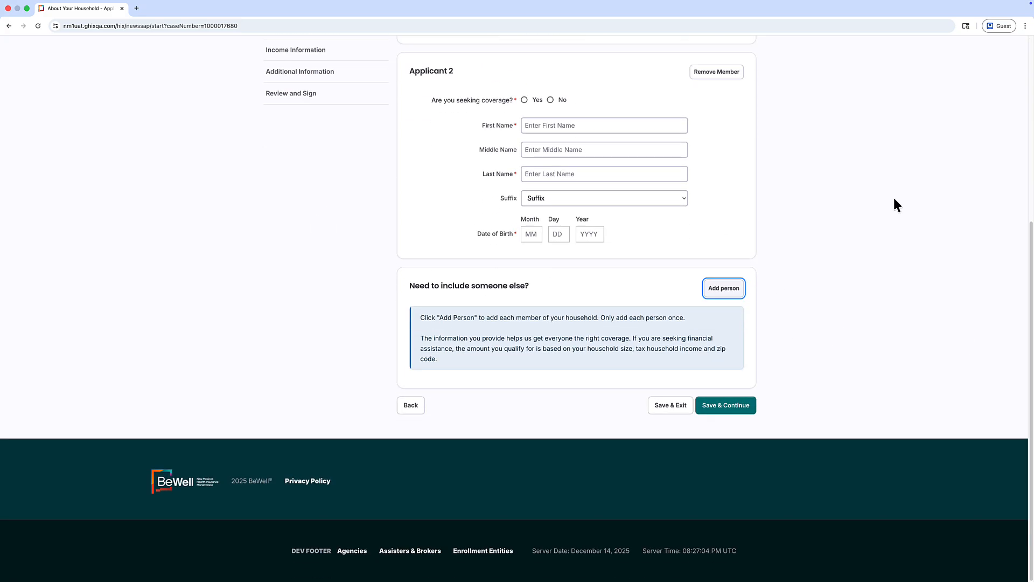
left_click(524, 99)
left_click(553, 127)
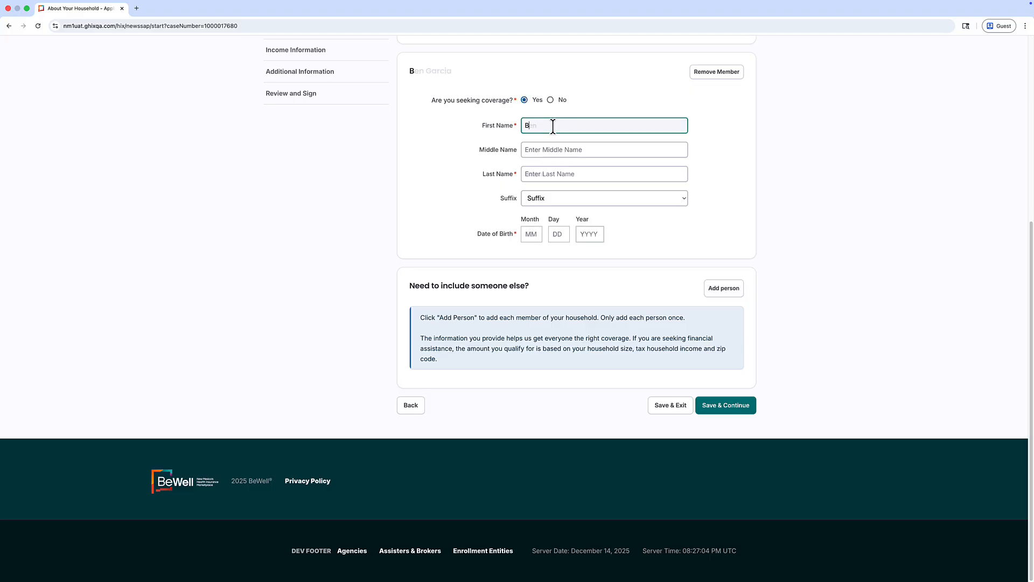
key("Tab")
key("Tab")
left_click(533, 234)
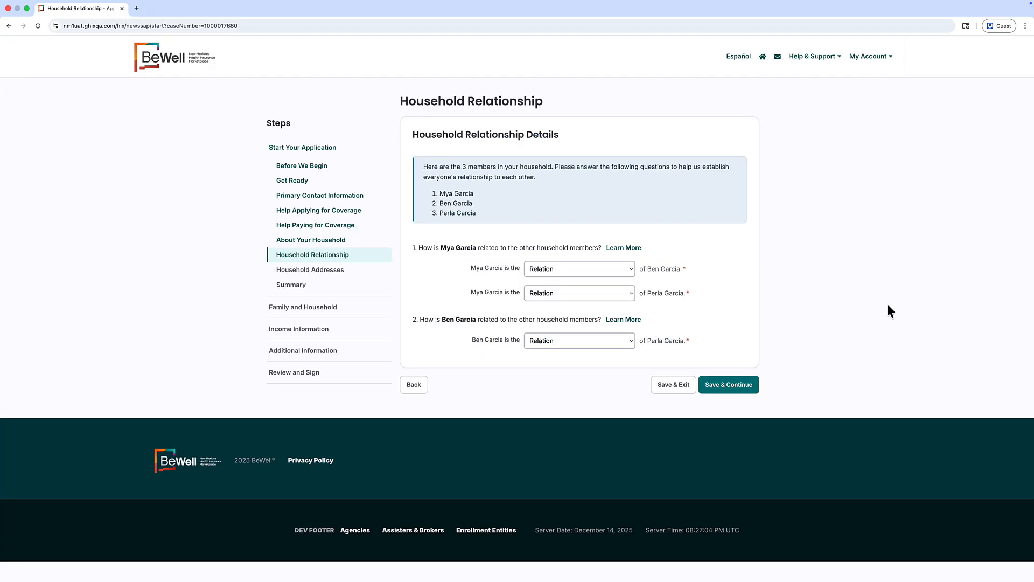
left_click(611, 271)
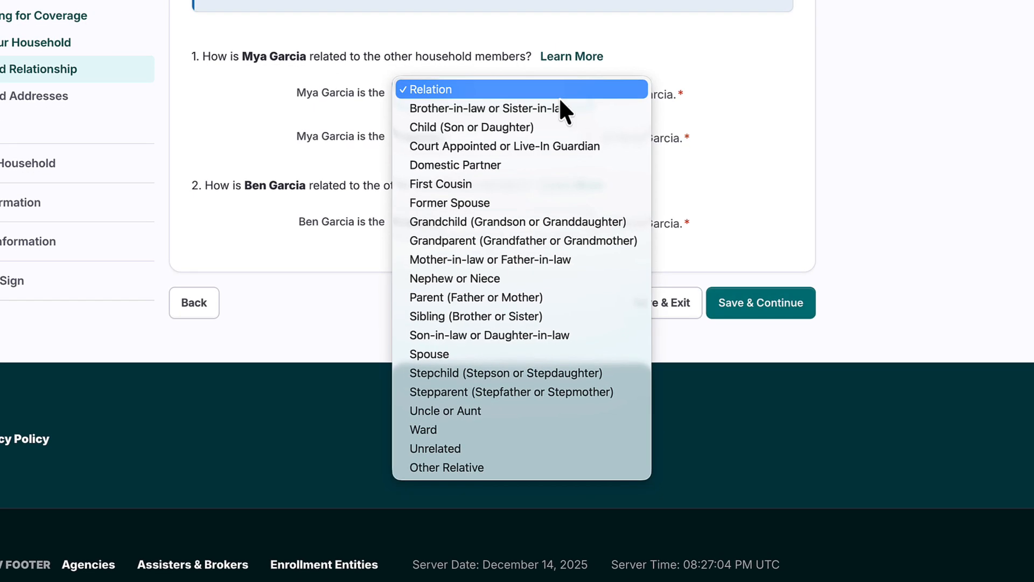
left_click(435, 351)
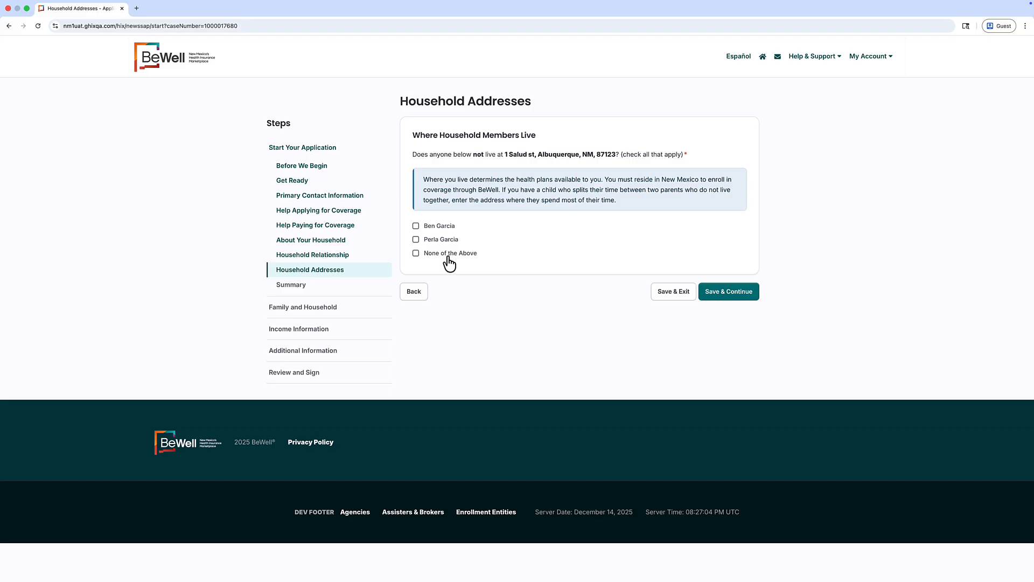
Answer None of the Above for members living elsewhere, then review and pass the household summary.
left_click(416, 253)
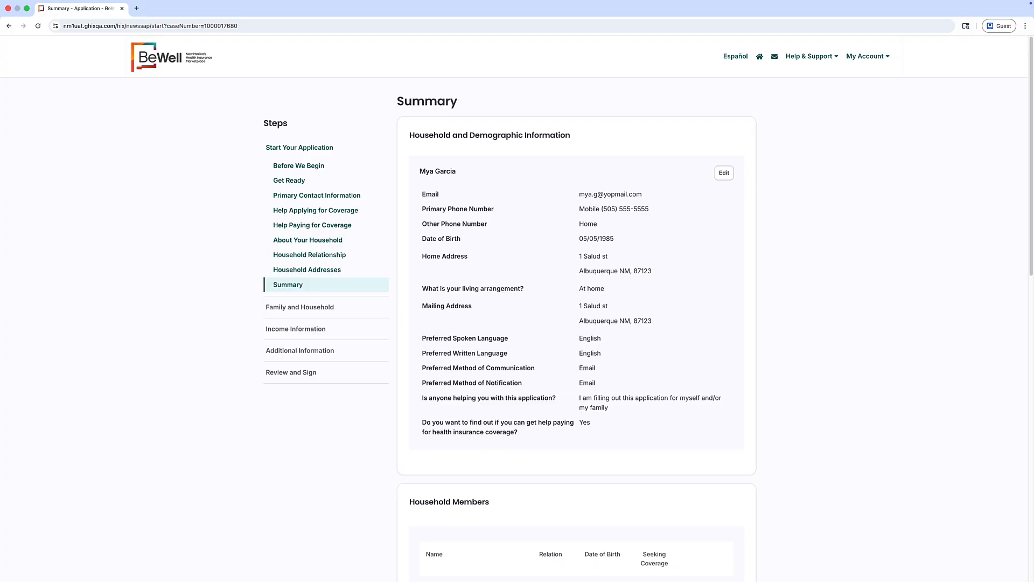
scroll(839, 242, "down", 6)
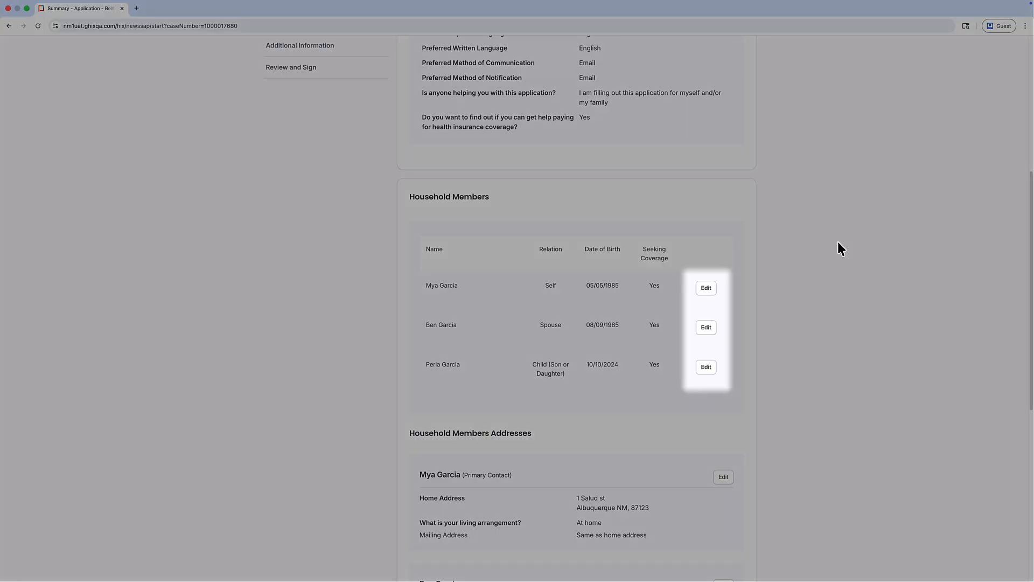
scroll(838, 243, "down", 7)
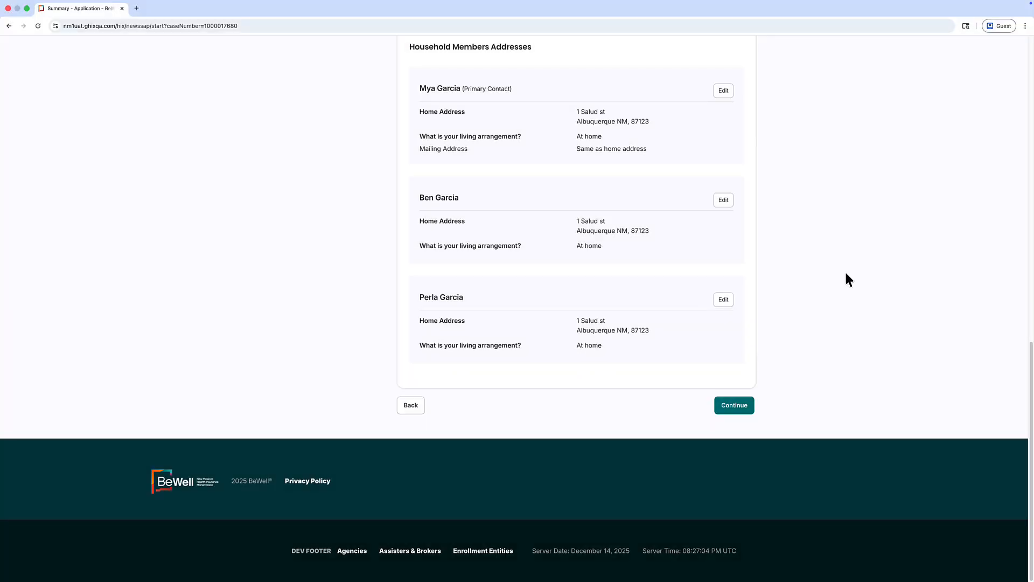
left_click(743, 411)
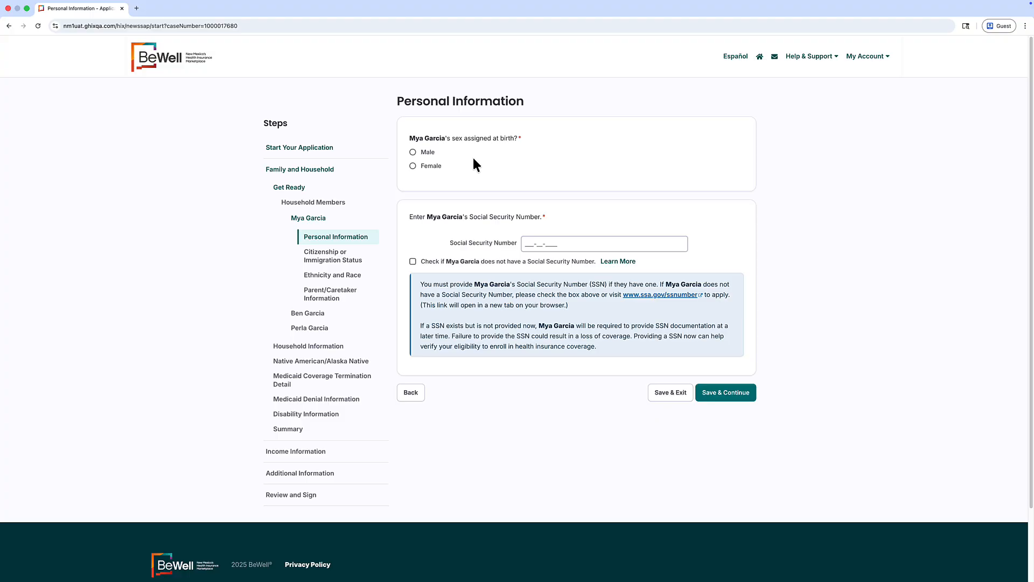
Record Mya as female, enter her Social Security number, and confirm her name matches the card.
left_click(412, 166)
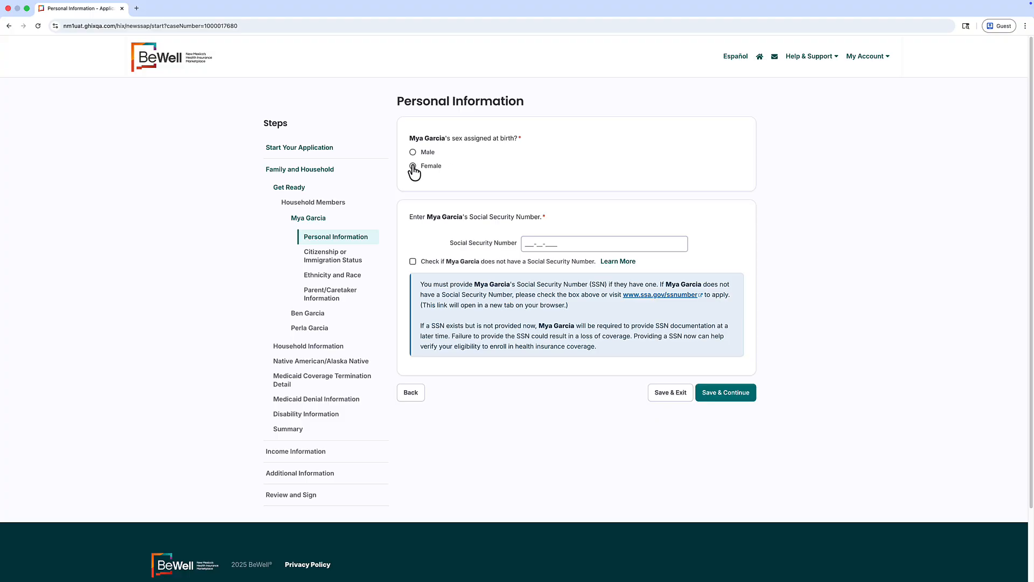
left_click(527, 241)
type("555-55")
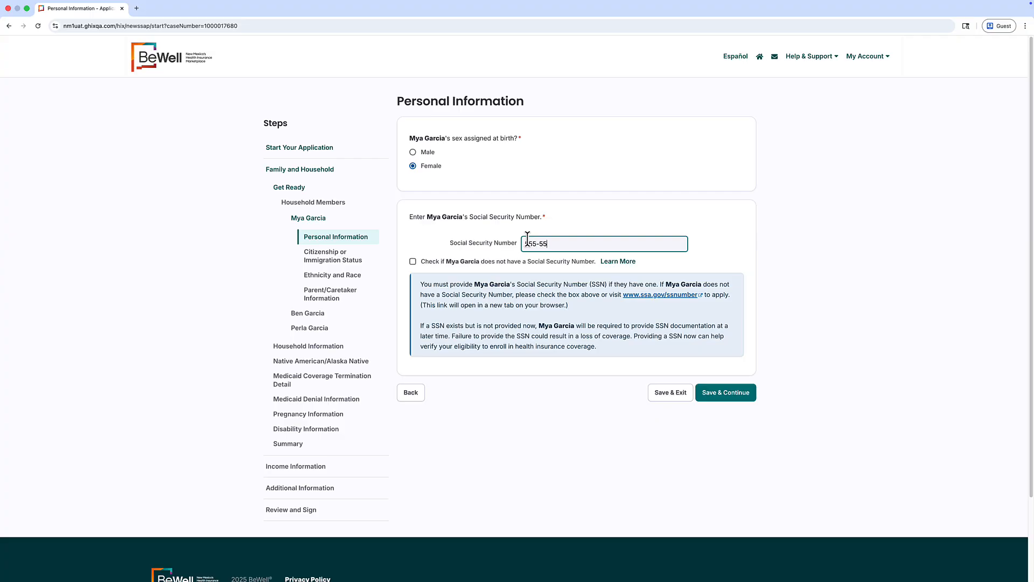
type("-555")
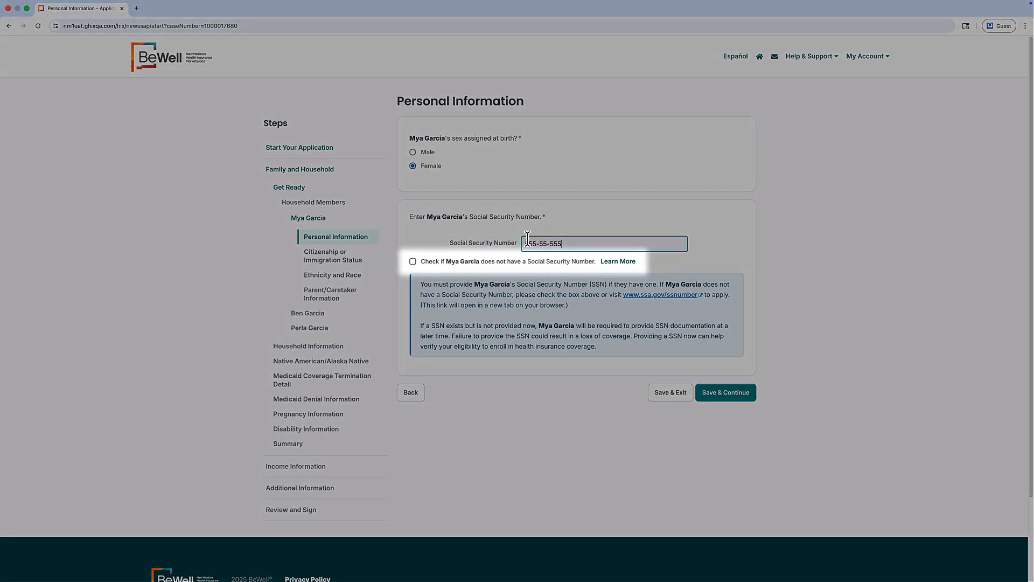
type("5")
key("Tab")
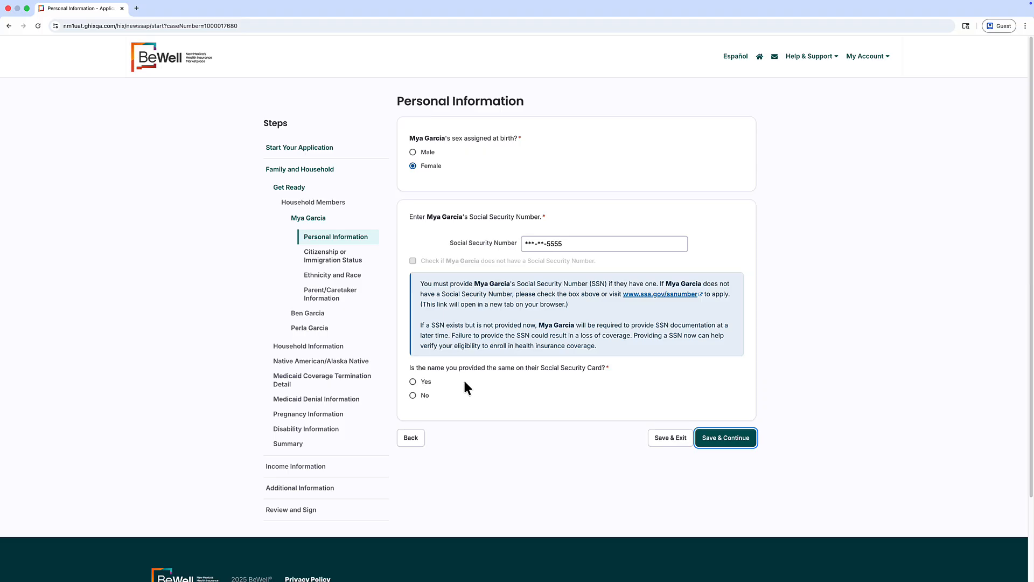
left_click(413, 382)
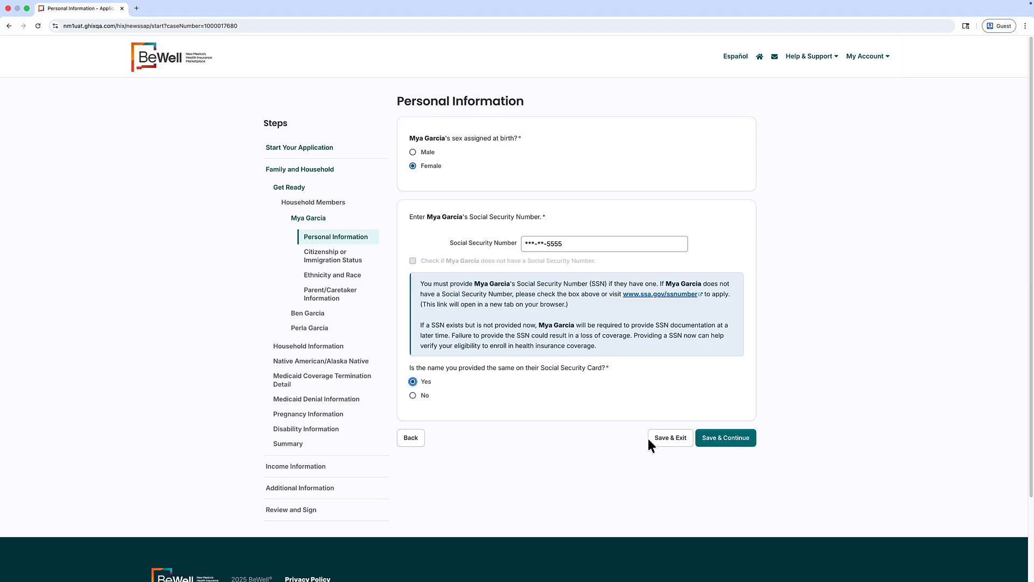
left_click(722, 441)
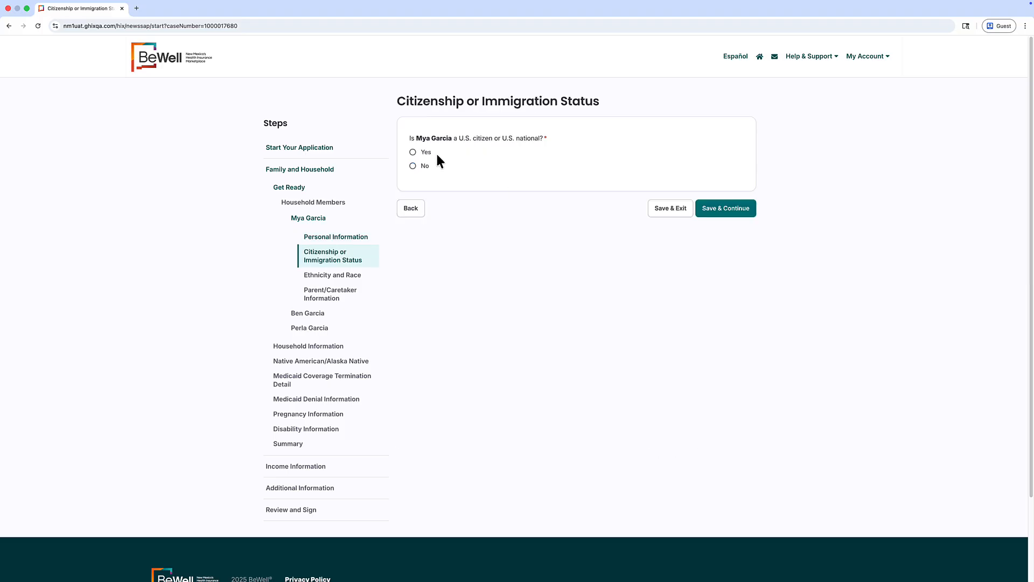
Mark Mya as a U.S. citizen who is not naturalized.
left_click(422, 155)
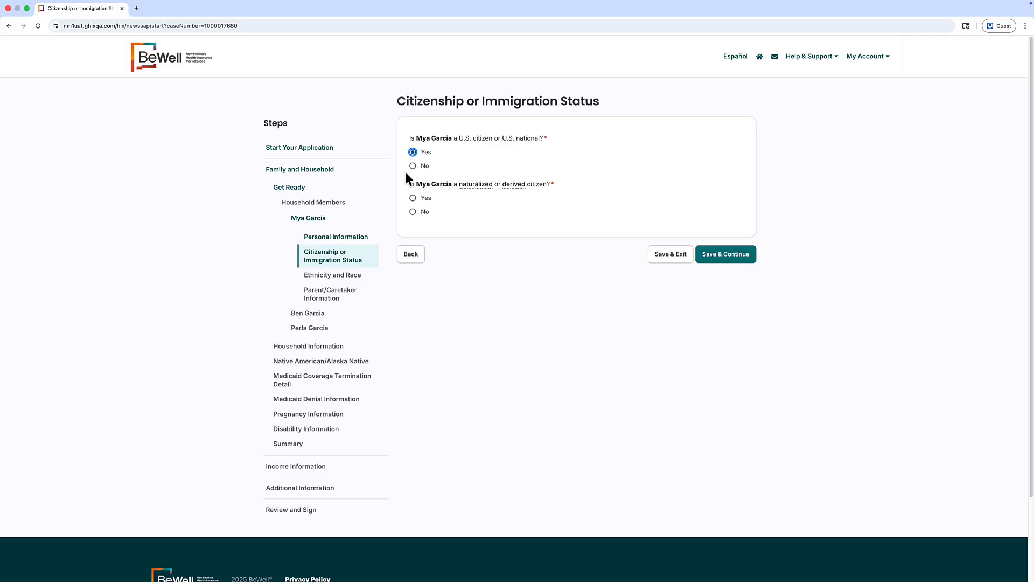
left_click(412, 212)
left_click(720, 258)
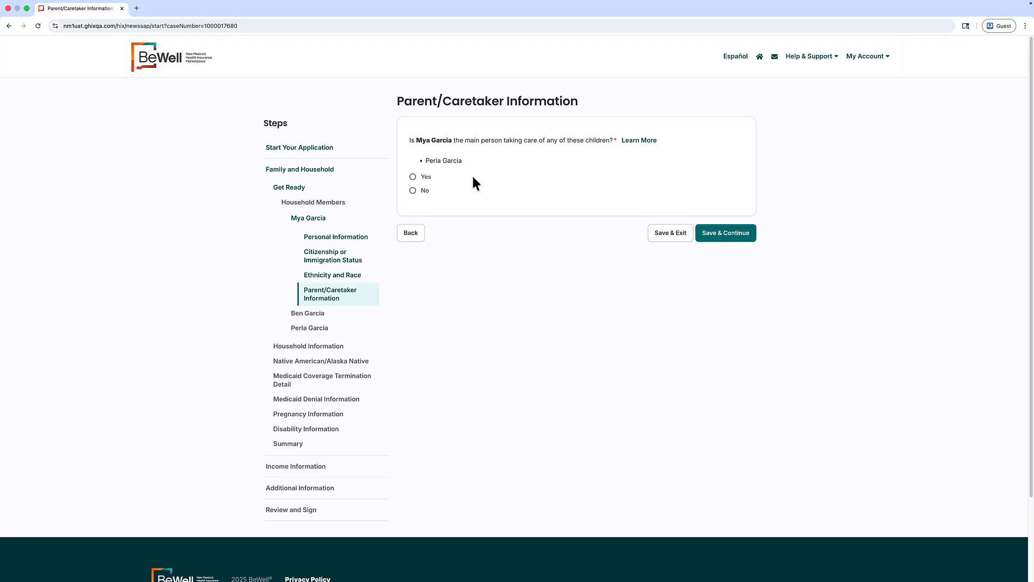
Confirm Mya is Perla's main caretaker and keep household members unchanged.
left_click(413, 177)
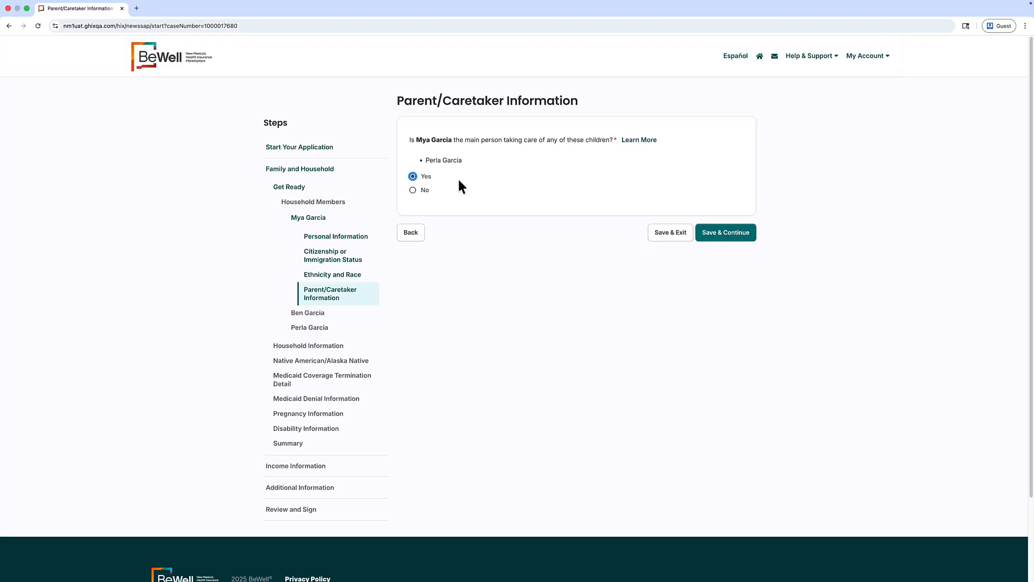
left_click(700, 233)
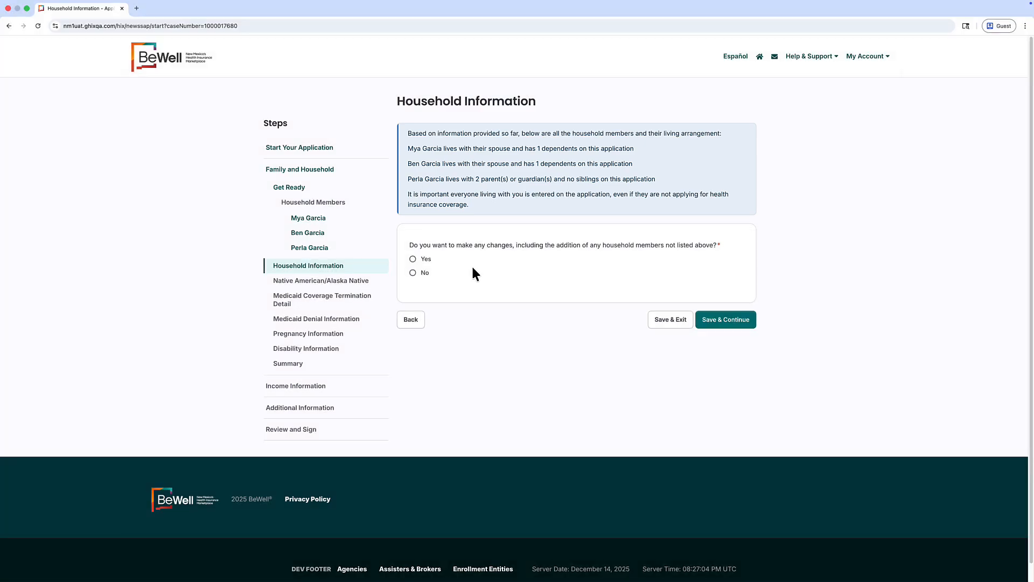
left_click(413, 273)
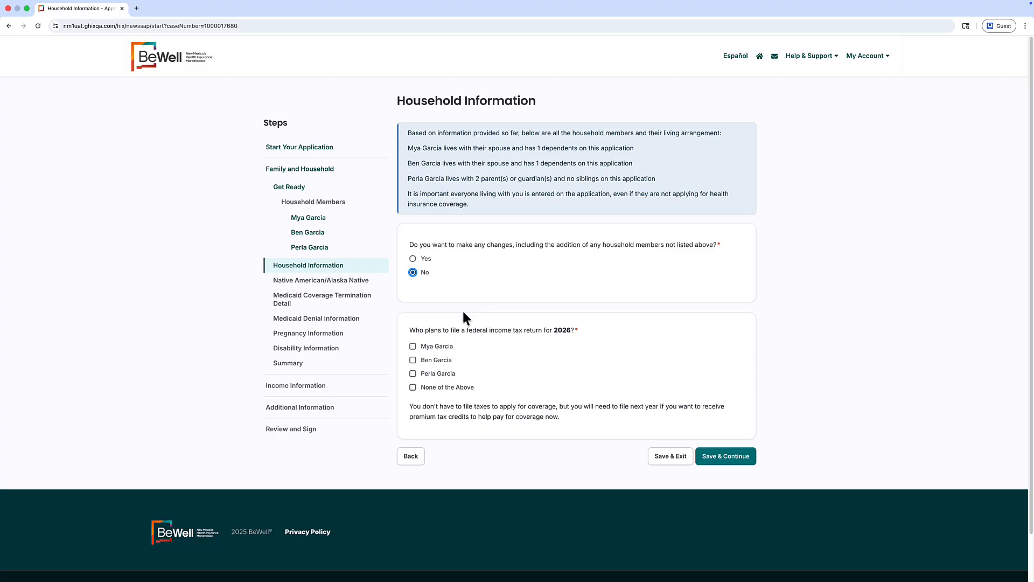
Set Mya and Ben as joint 2026 tax filers, Mya primary, with Perla as dependent.
left_click(413, 346)
left_click(412, 360)
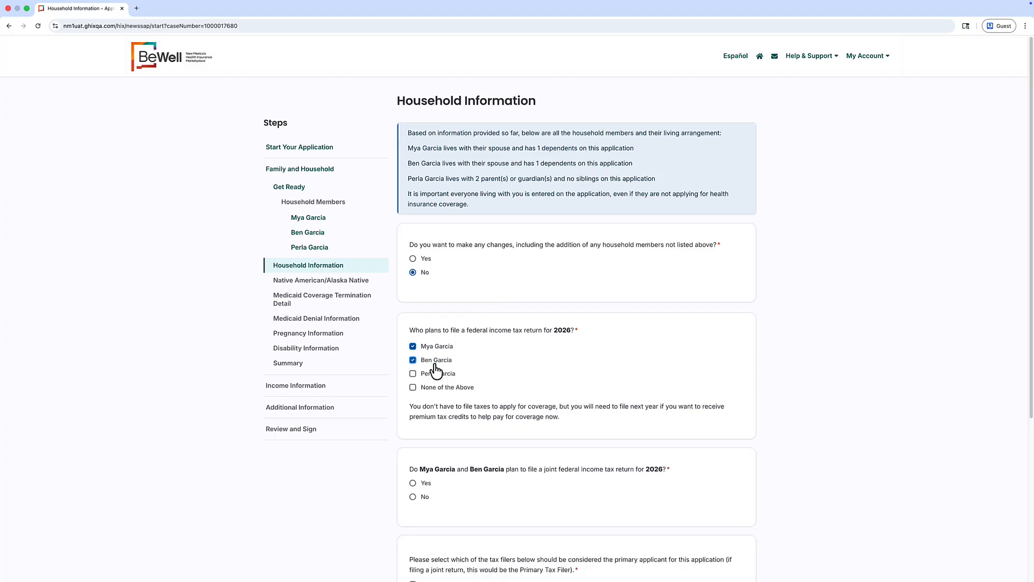
scroll(550, 304, "down", 3)
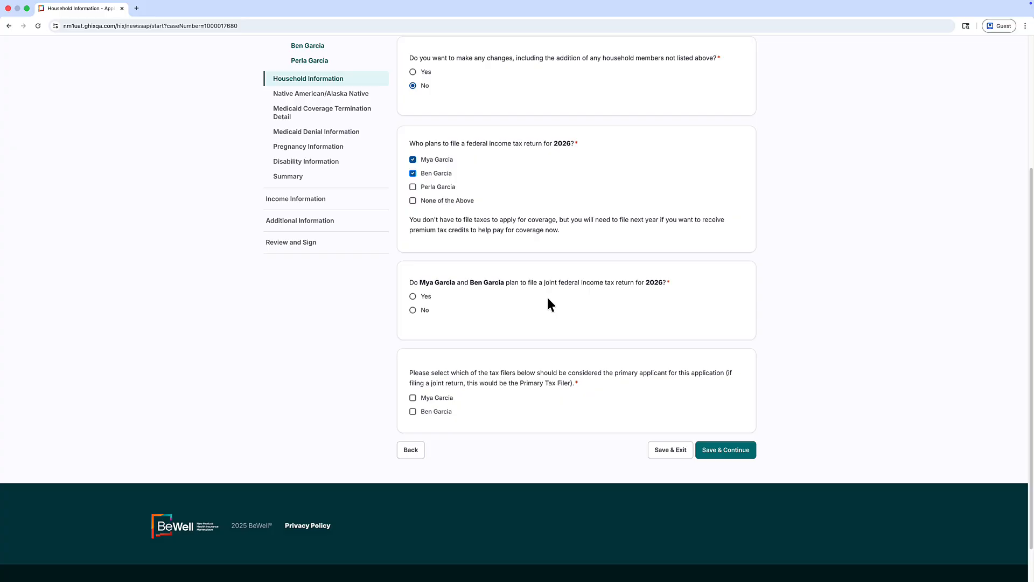
left_click(414, 296)
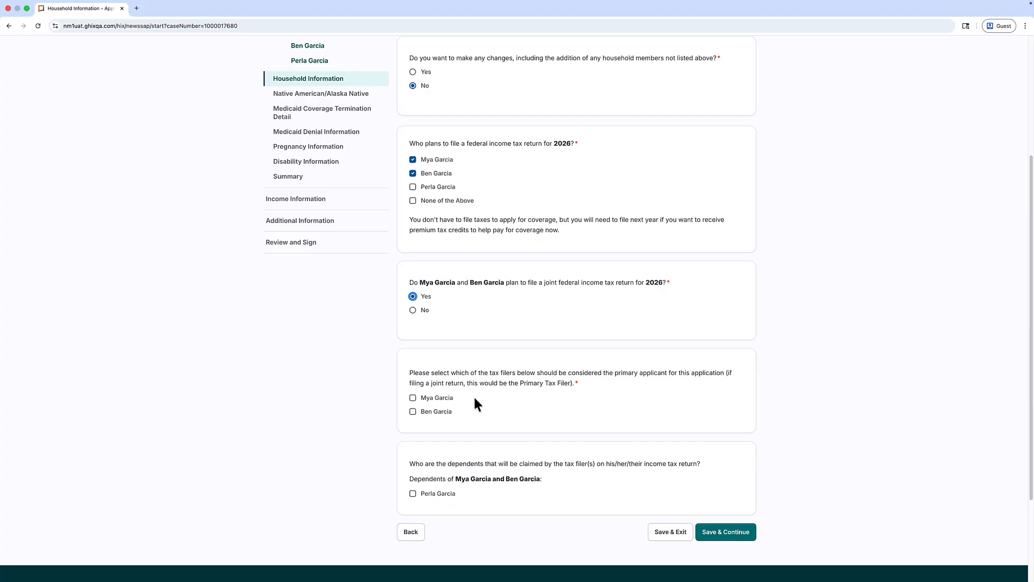
left_click(418, 399)
left_click(413, 495)
left_click(736, 532)
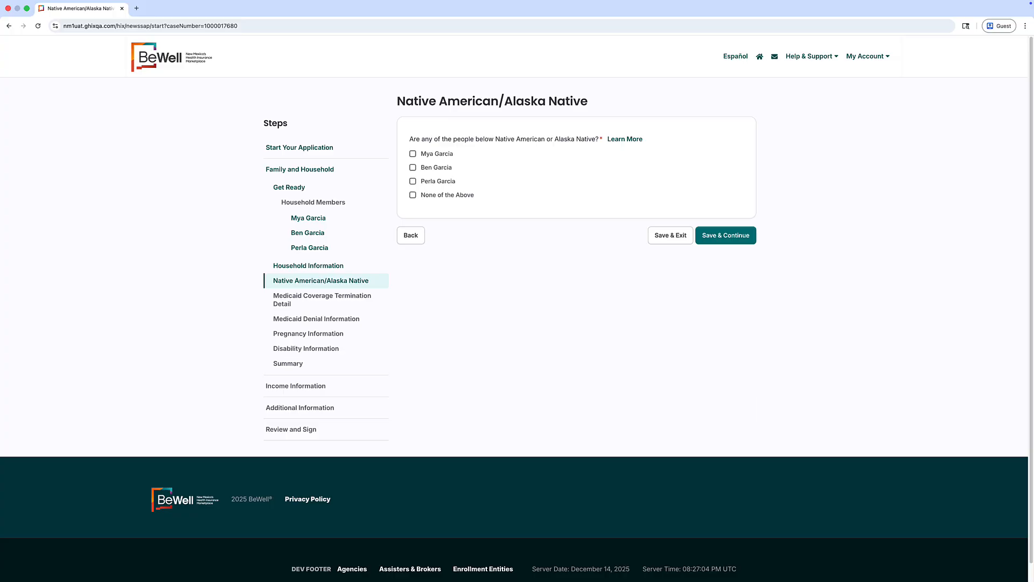
Answer None of the Above for Native American, Medicaid ending and Medicaid denial questions.
left_click(413, 195)
left_click(726, 235)
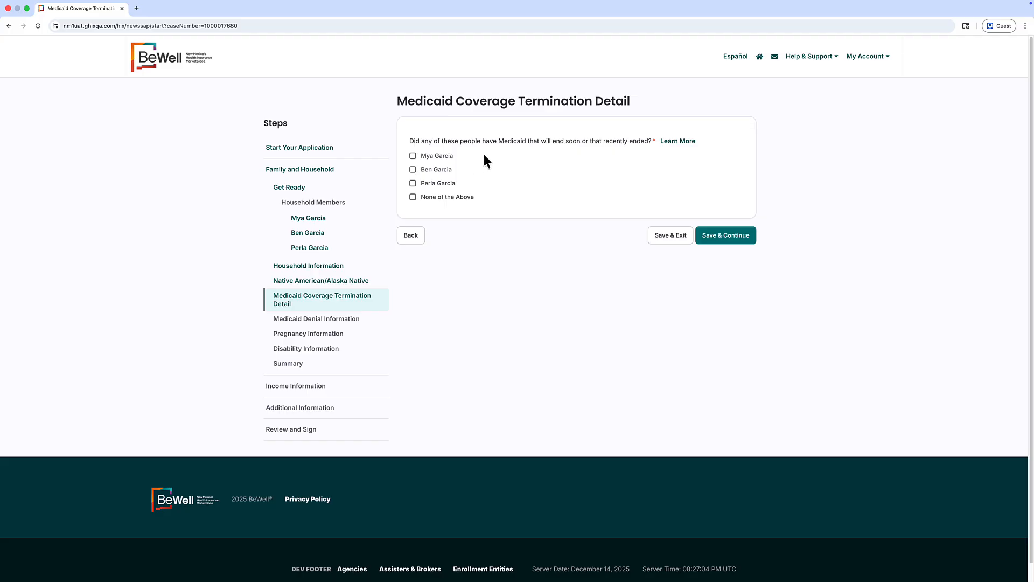
left_click(414, 156)
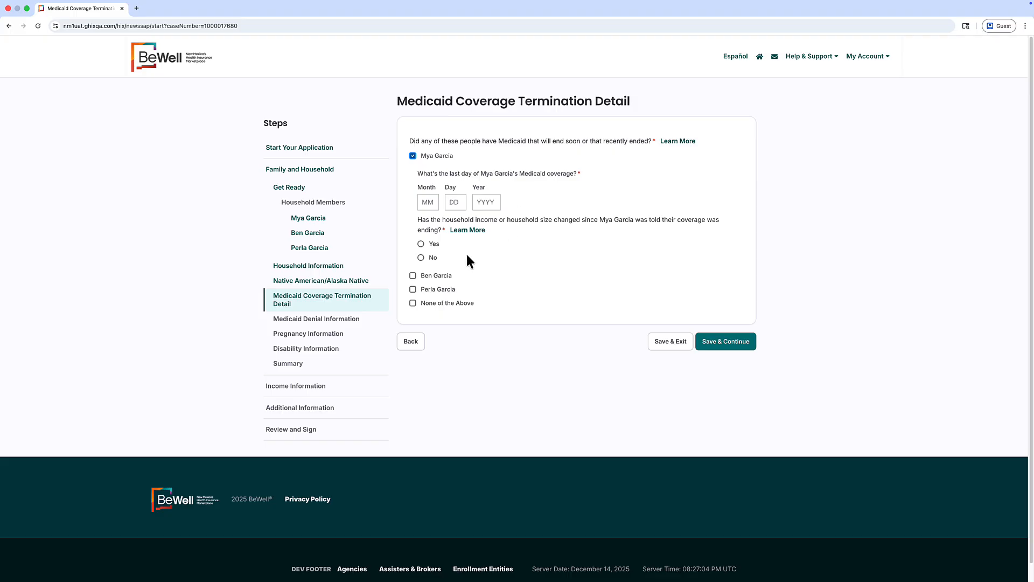
left_click(413, 304)
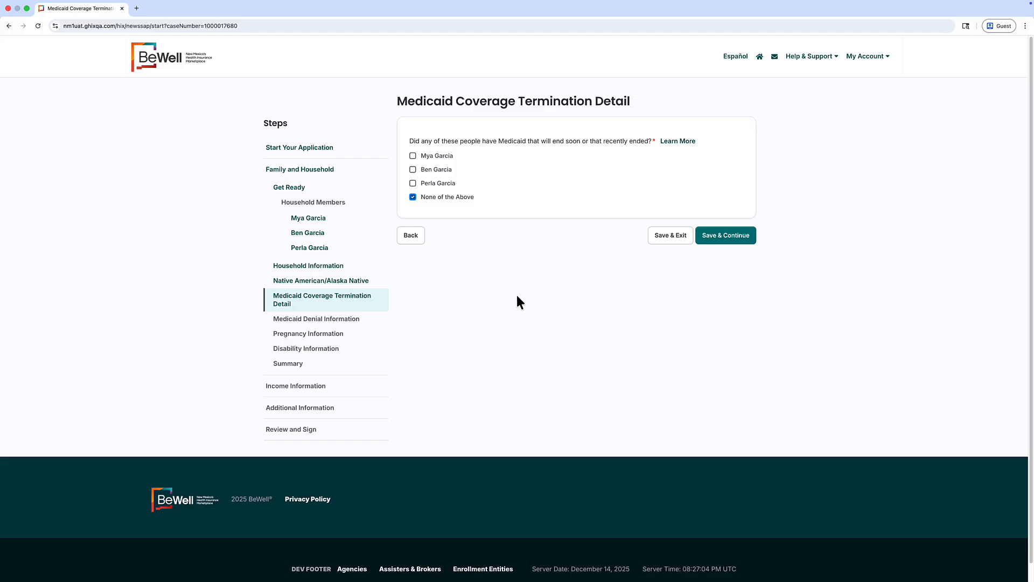
left_click(745, 233)
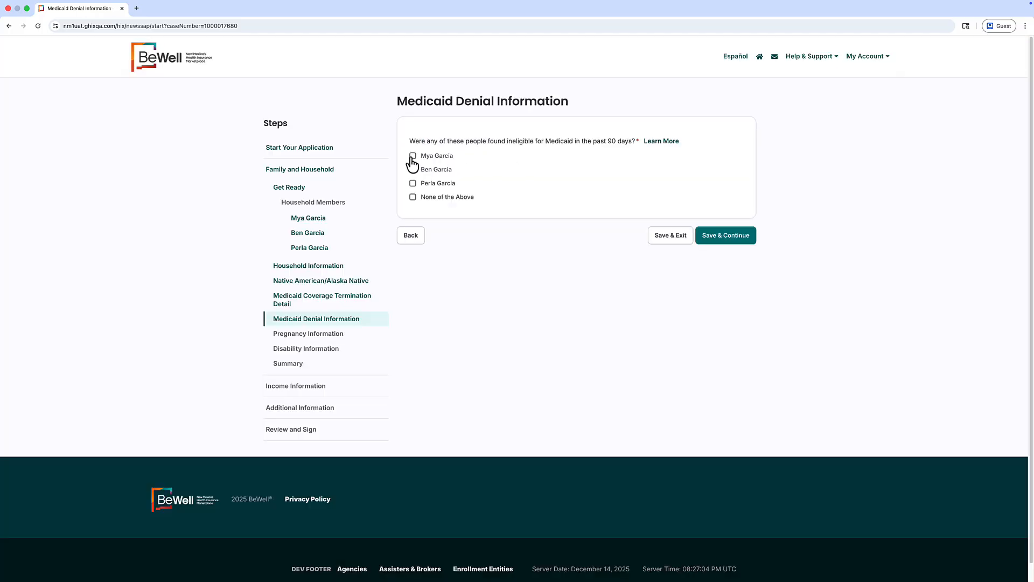
left_click(413, 156)
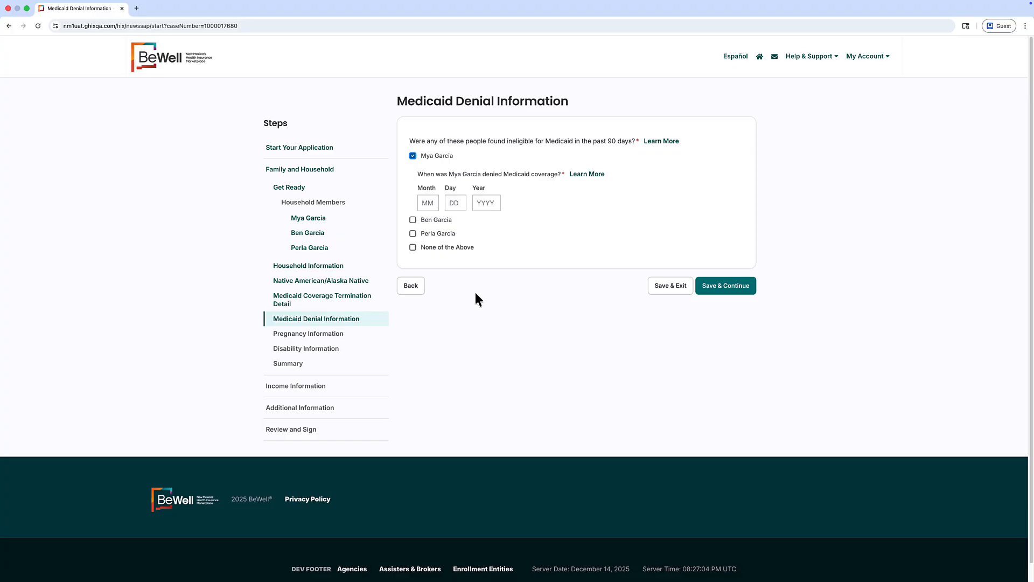
left_click(413, 247)
left_click(750, 240)
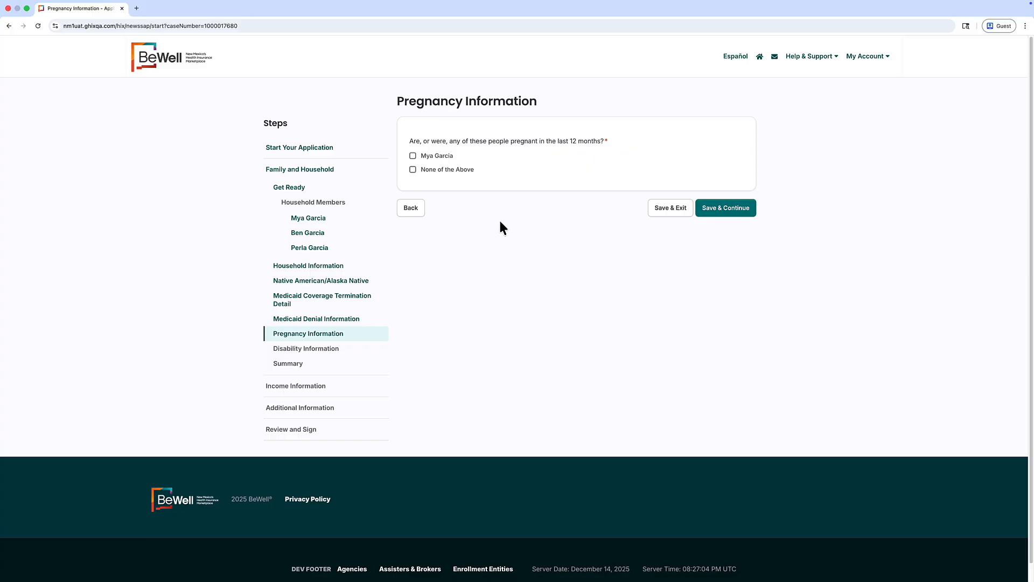
Answer None of the Above for the pregnancy, limiting disability and daily-living help questions.
left_click(414, 170)
key("Return")
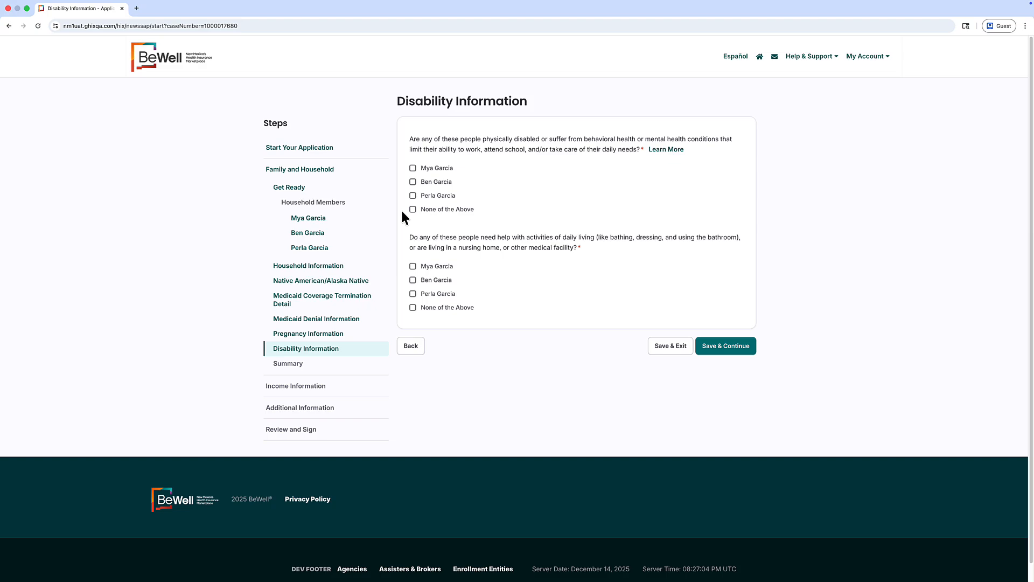
left_click(413, 210)
scroll(407, 221, "down", 1)
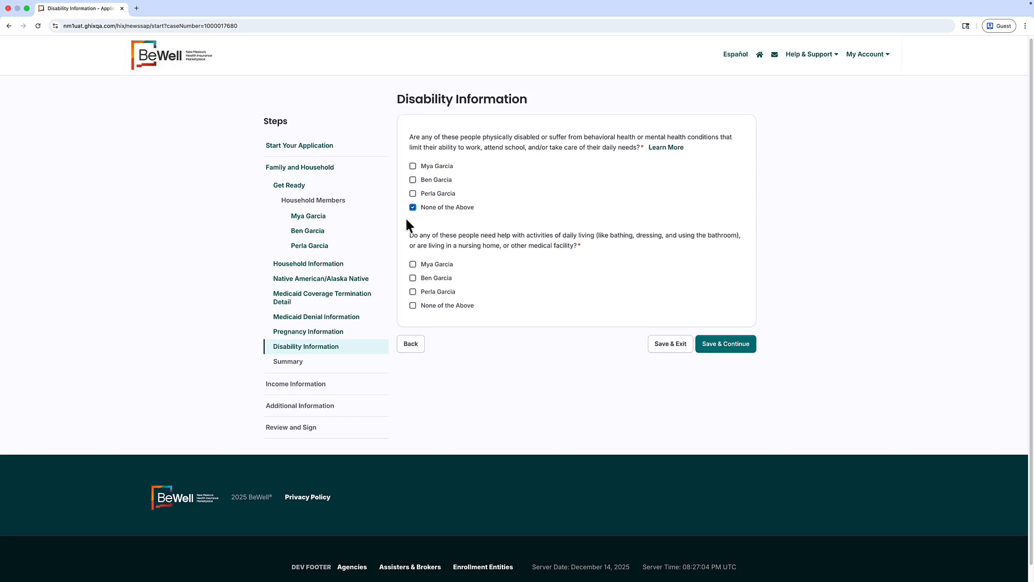
left_click(413, 305)
left_click(725, 343)
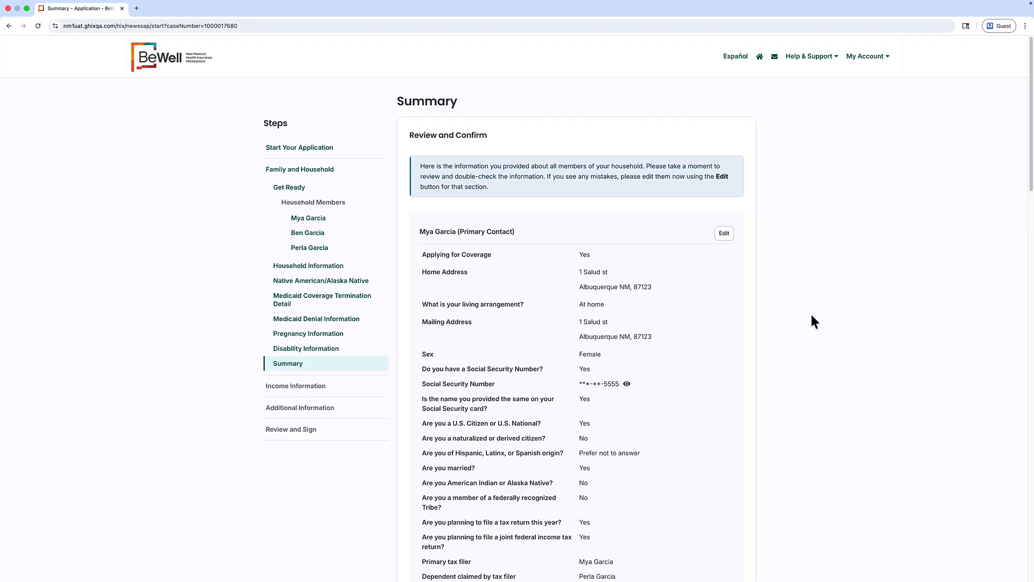
Scroll through the household Summary and continue to Income Information.
scroll(812, 322, "down", 5)
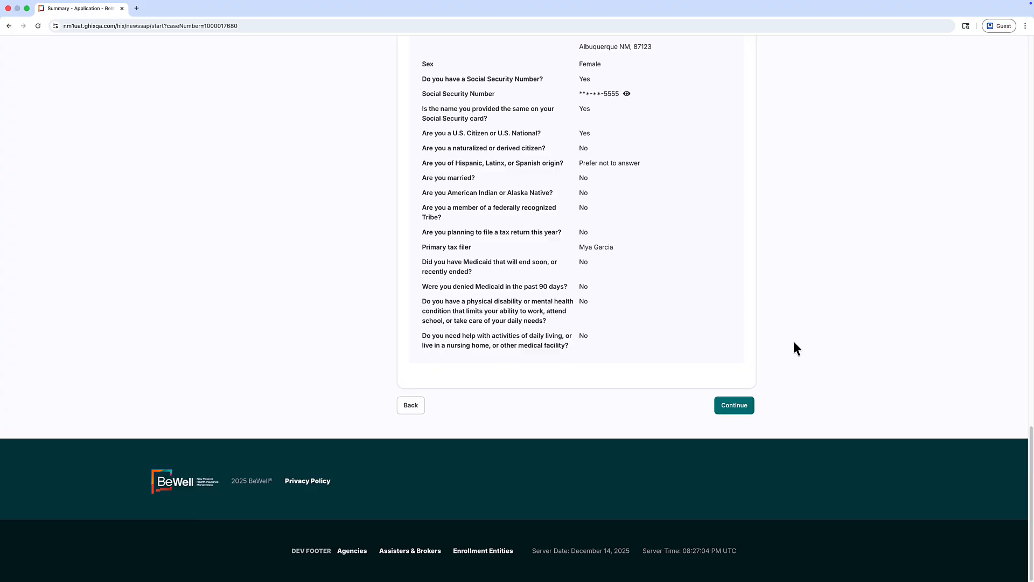
left_click(734, 406)
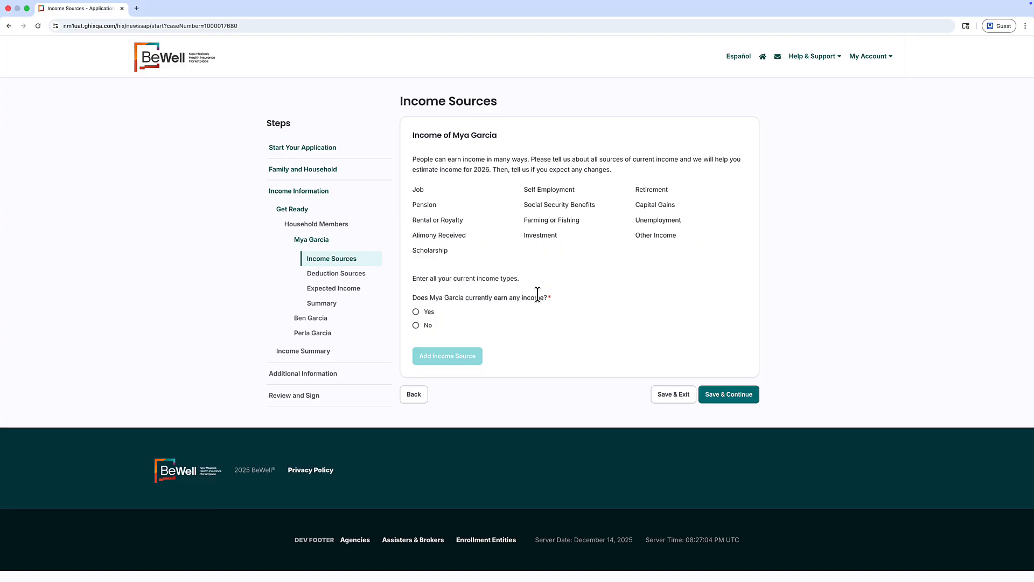
Add Mya's whole-year Job income from the café employer at $29,000.00 yearly.
left_click(416, 313)
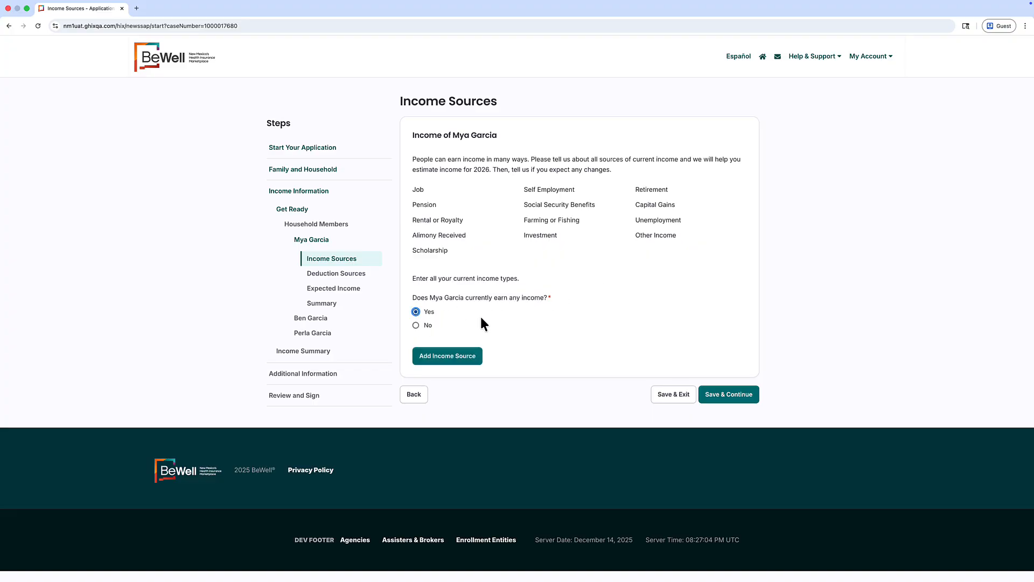
left_click(457, 357)
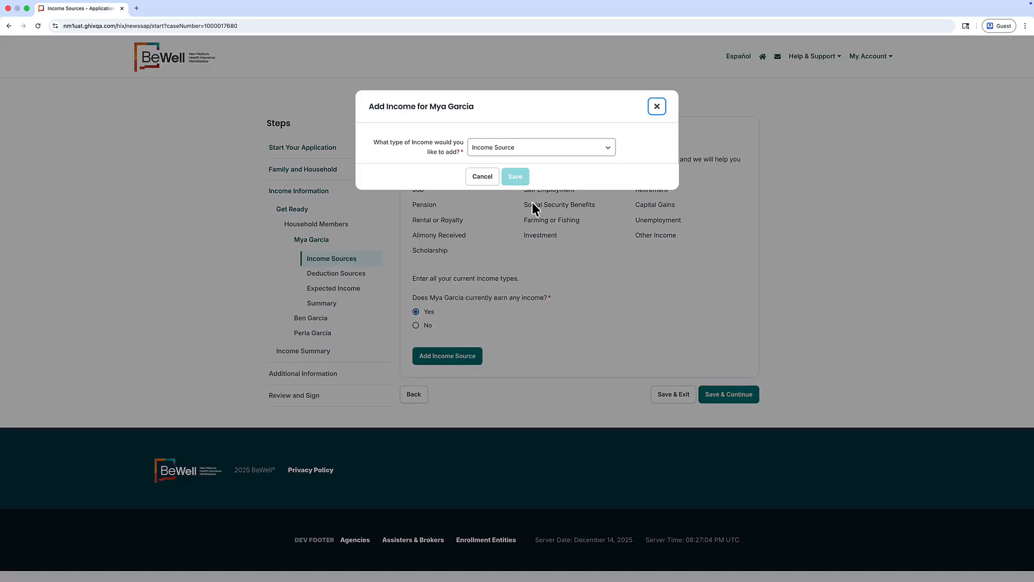
left_click(521, 154)
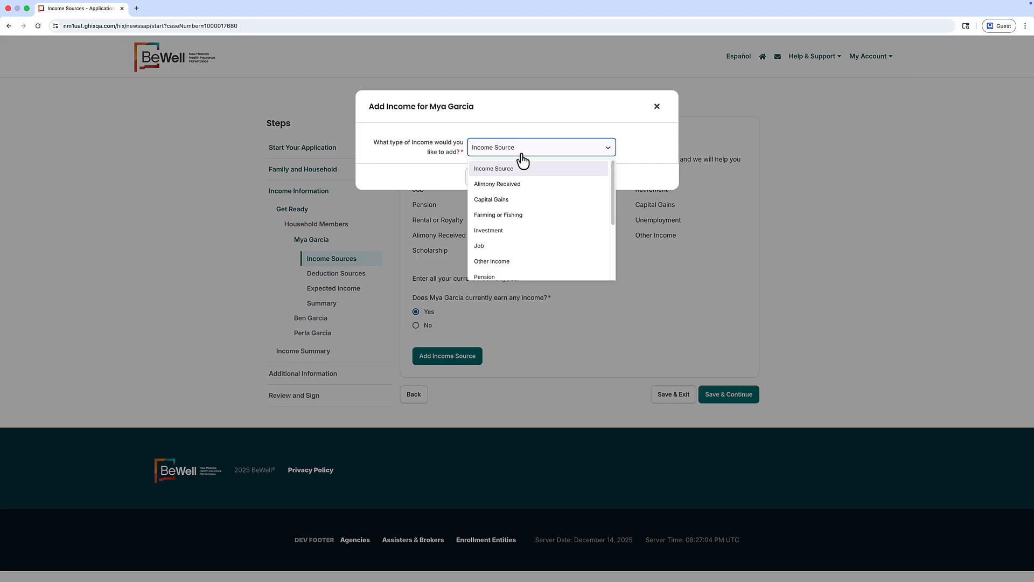
left_click(478, 247)
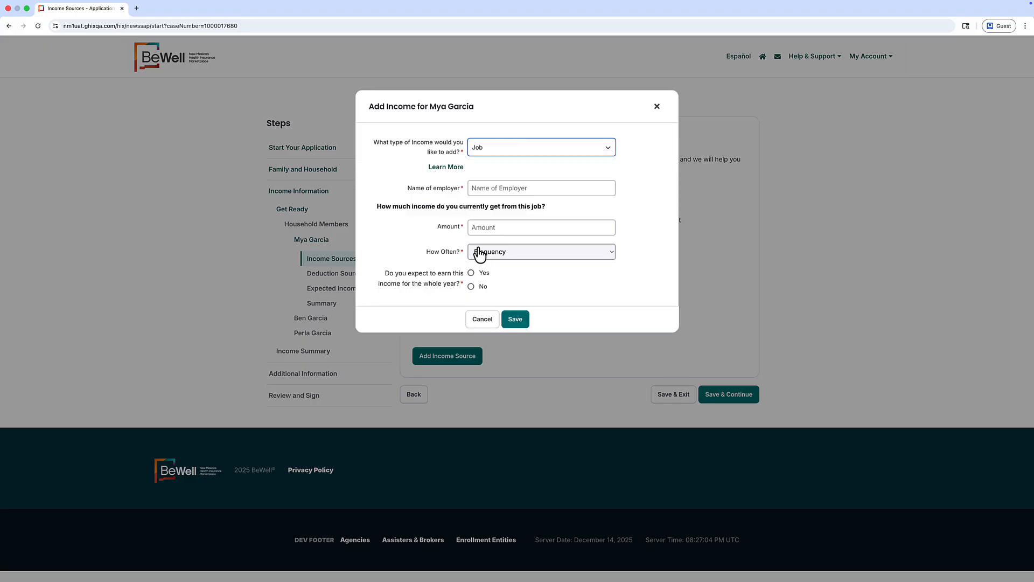
left_click(549, 187)
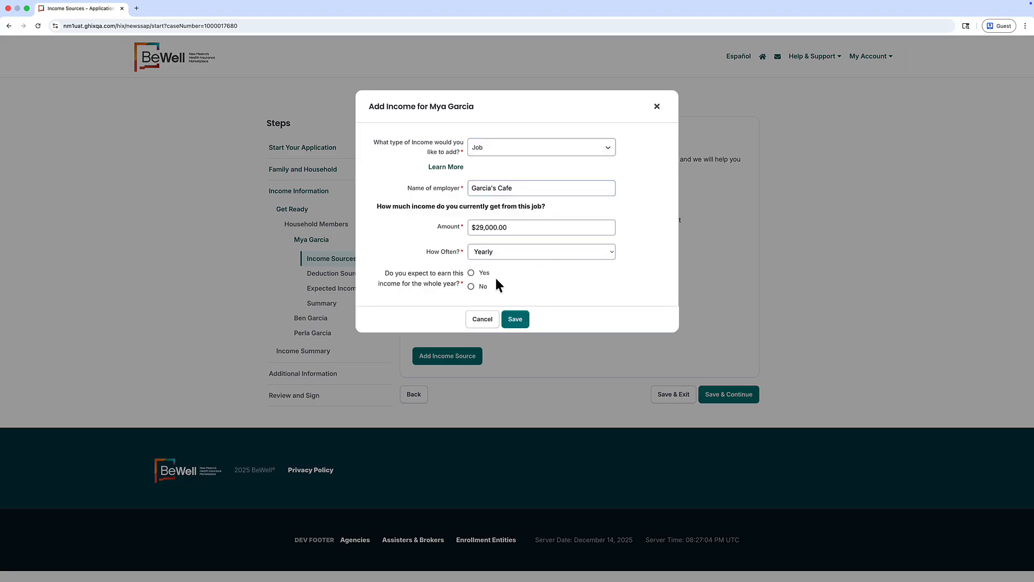
left_click(471, 273)
left_click(514, 321)
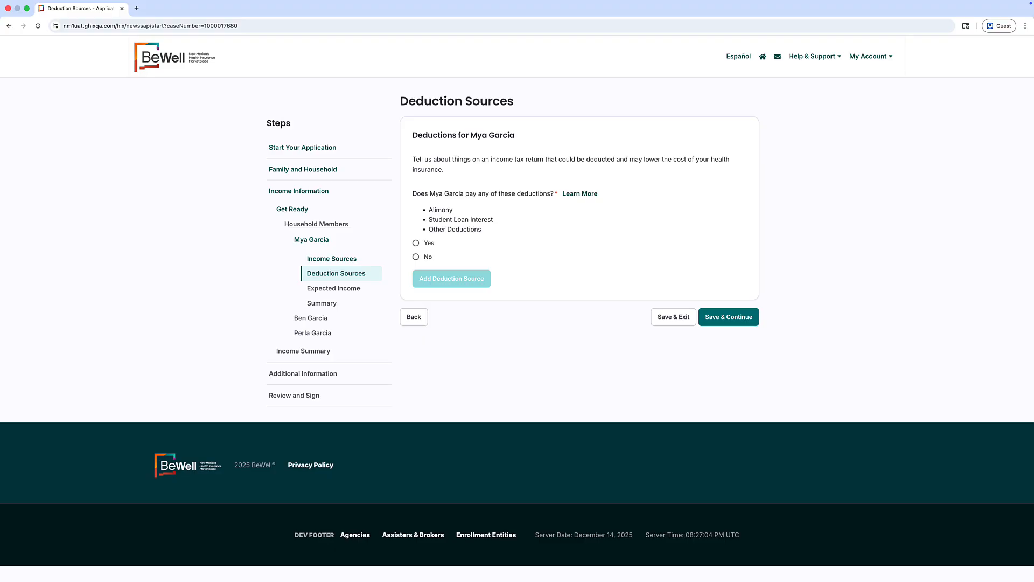
Add a $250 yearly Student Loan Interest deduction for the applicant and save it.
left_click(416, 246)
left_click(466, 282)
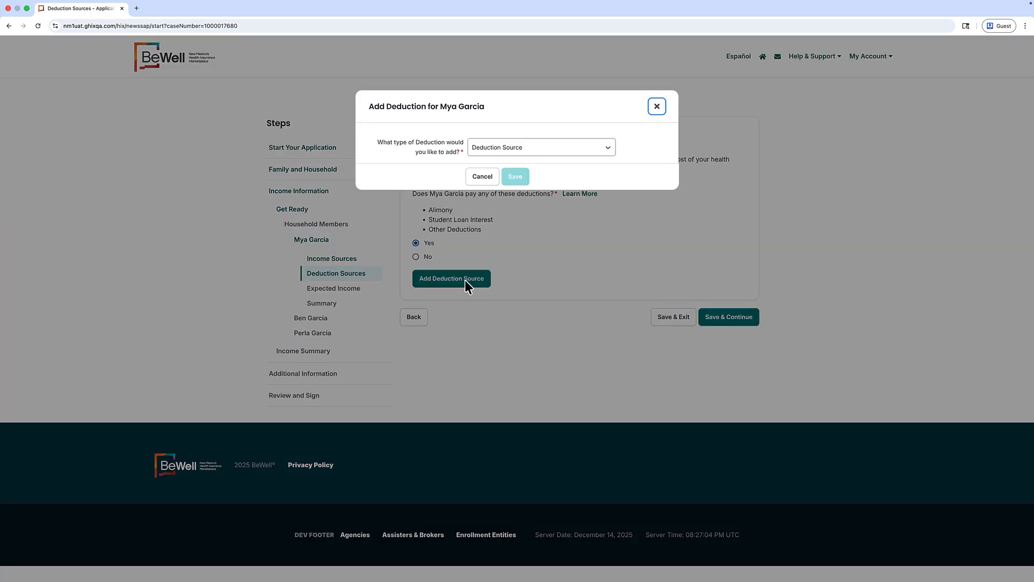
left_click(560, 154)
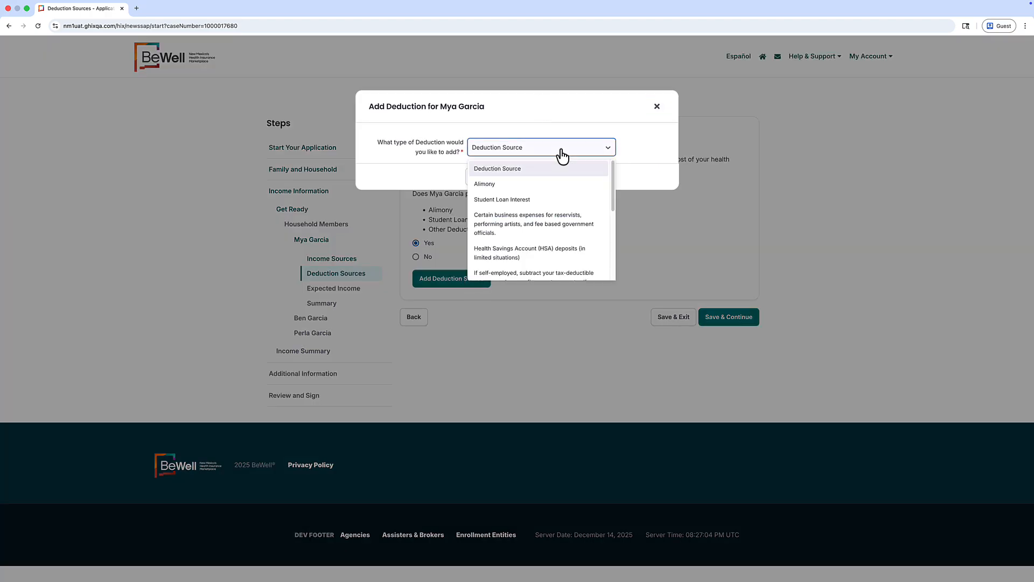
left_click(530, 199)
left_click(509, 176)
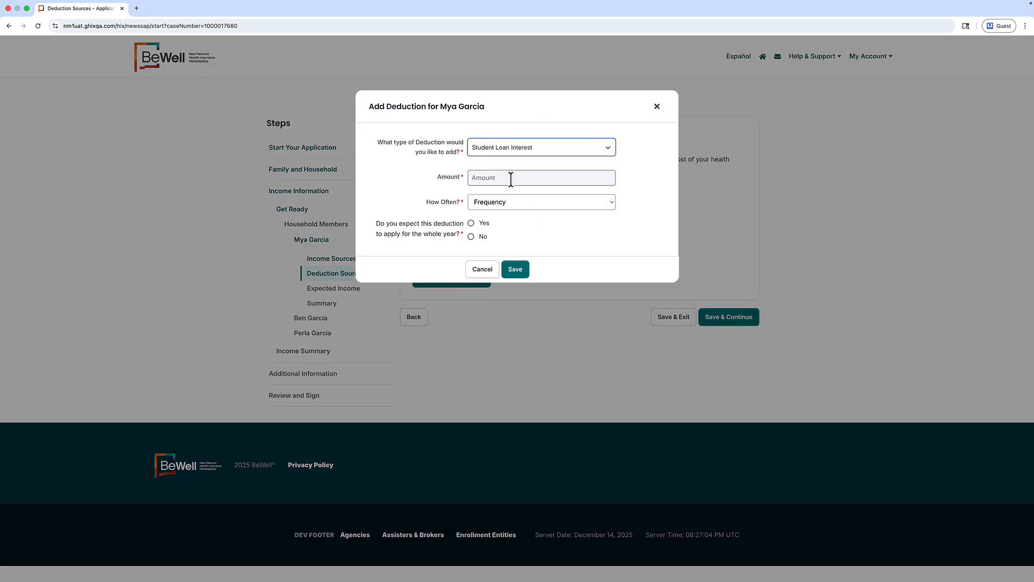
type("250")
left_click(503, 204)
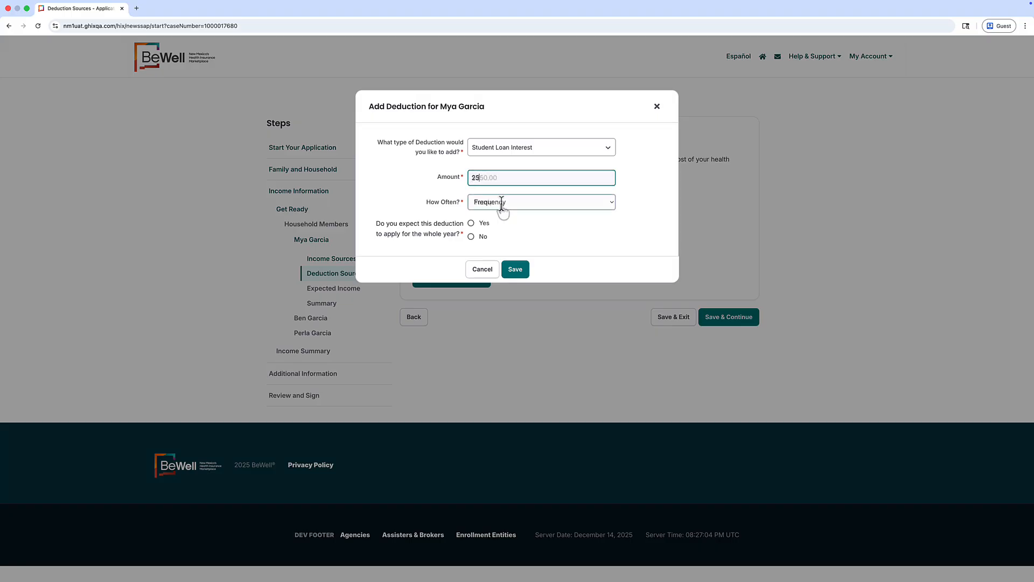
left_click(498, 222)
left_click(472, 224)
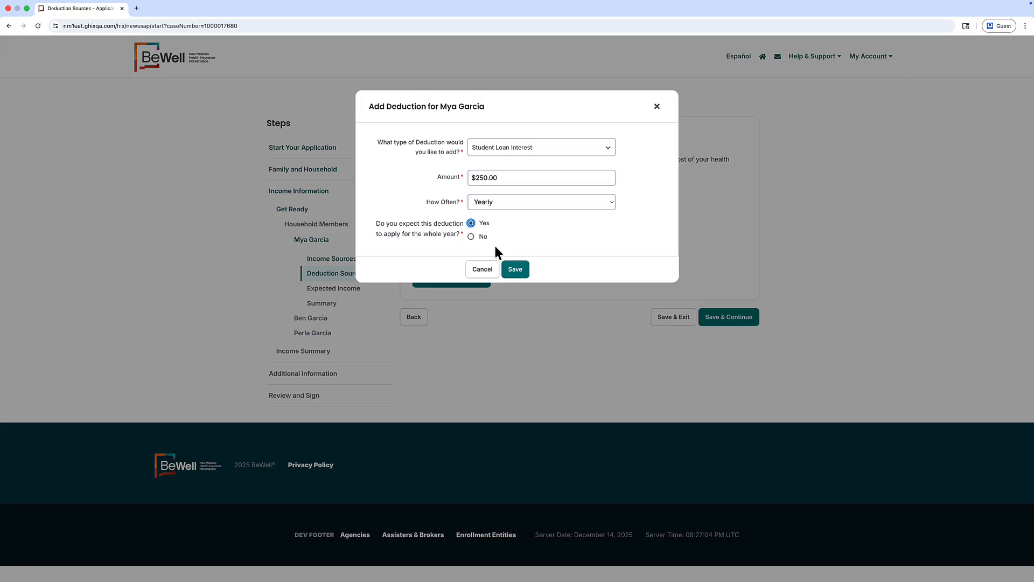
left_click(520, 272)
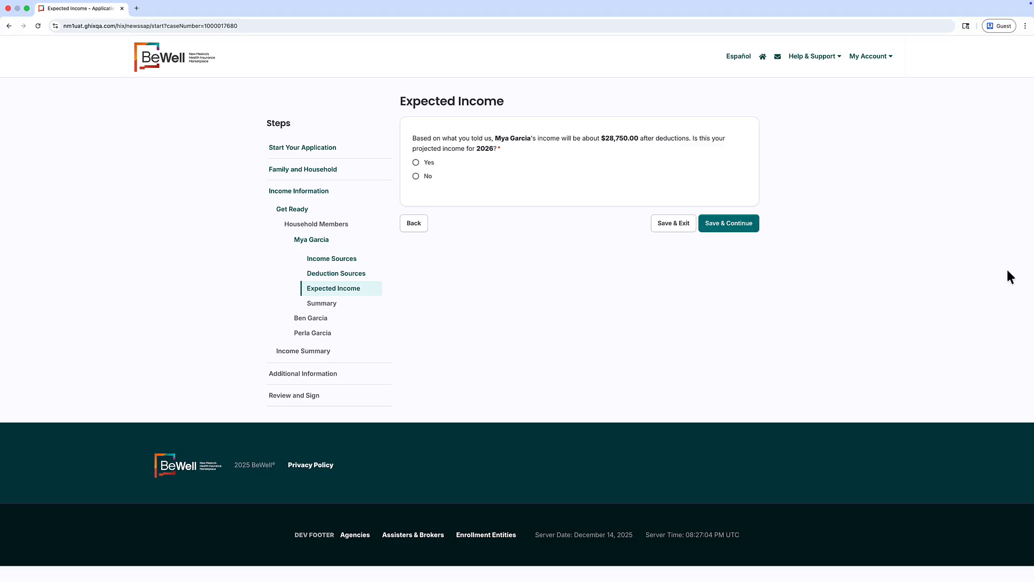
Answer No to the projected income question and continue past the income summaries to Additional Information.
left_click(417, 177)
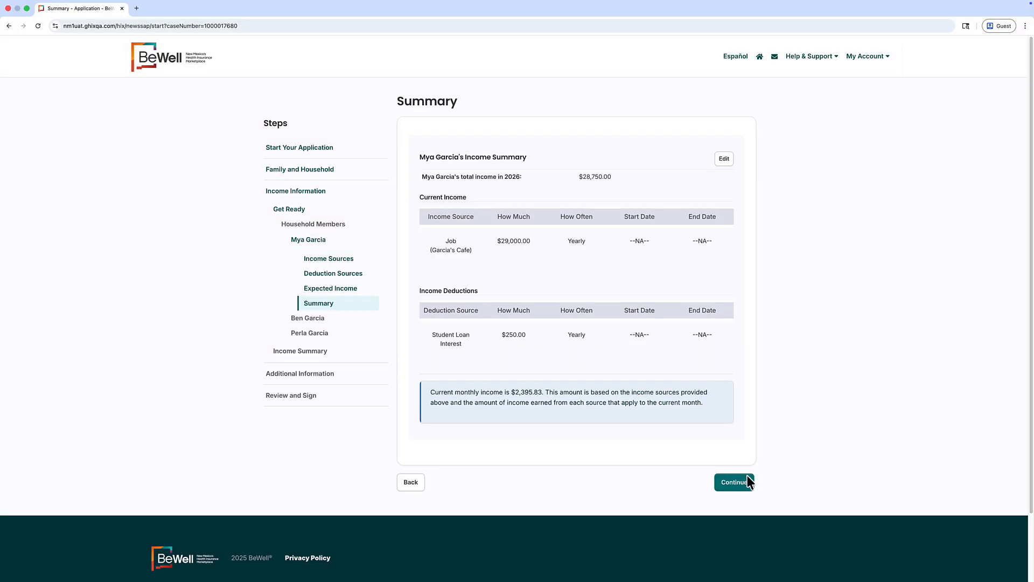
left_click(747, 479)
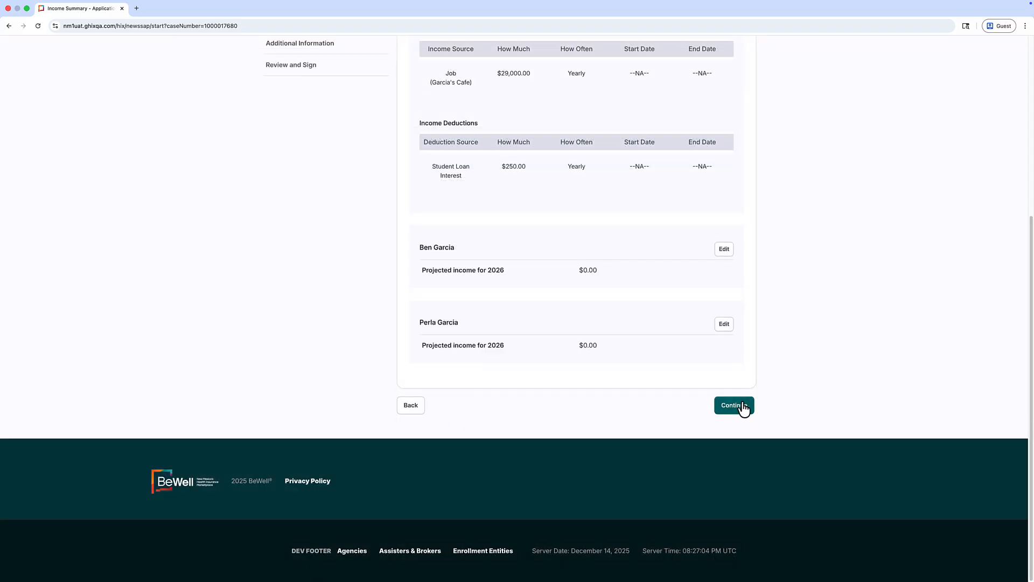
left_click(738, 407)
scroll(469, 159, "down", 1)
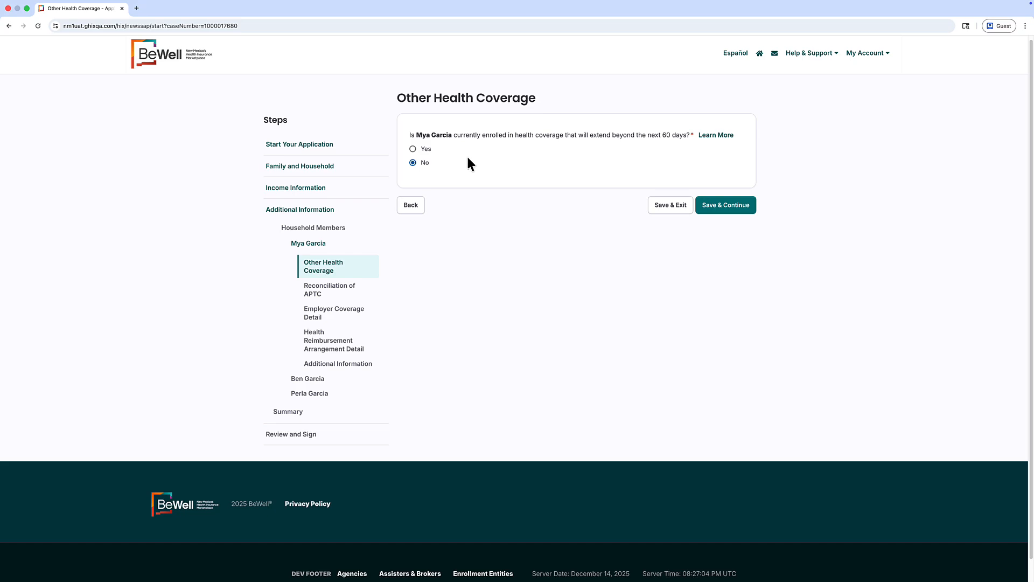
Answer Yes to other health coverage and state that no APTC has been received.
left_click(413, 149)
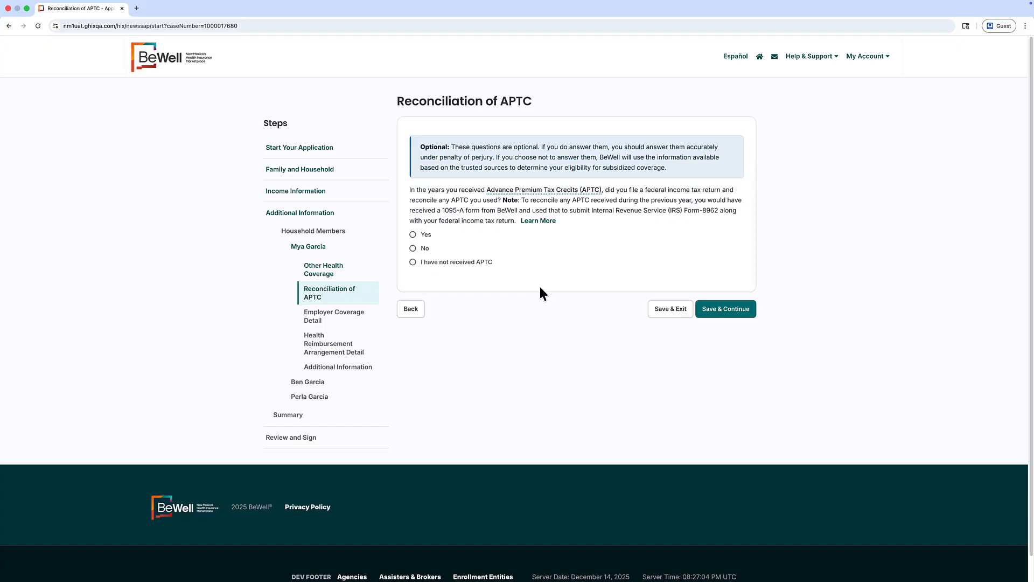
left_click(413, 263)
left_click(717, 309)
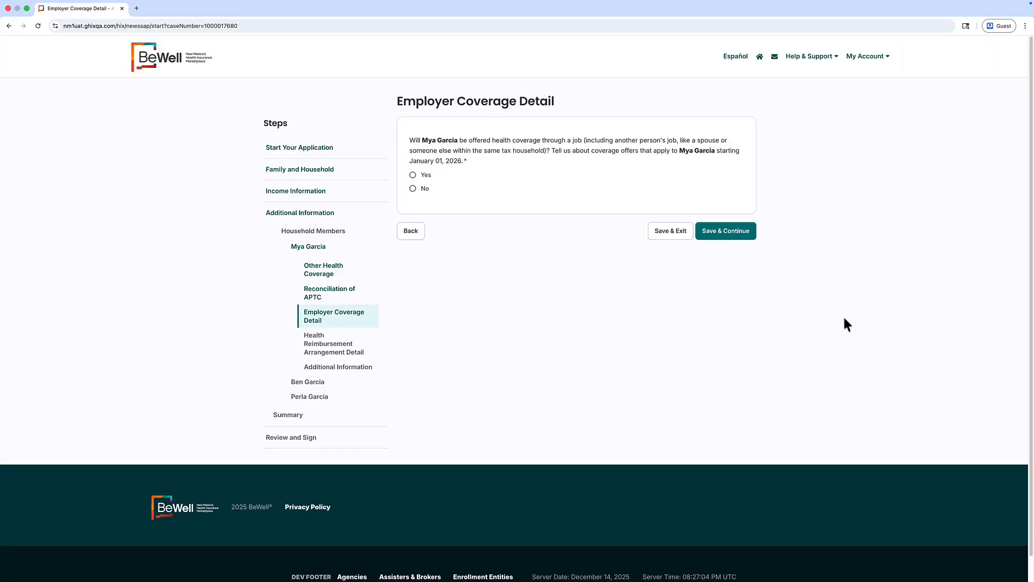
Answer No to employer-offered coverage and Yes to an HRA offered by the café employer.
left_click(413, 189)
key("Return")
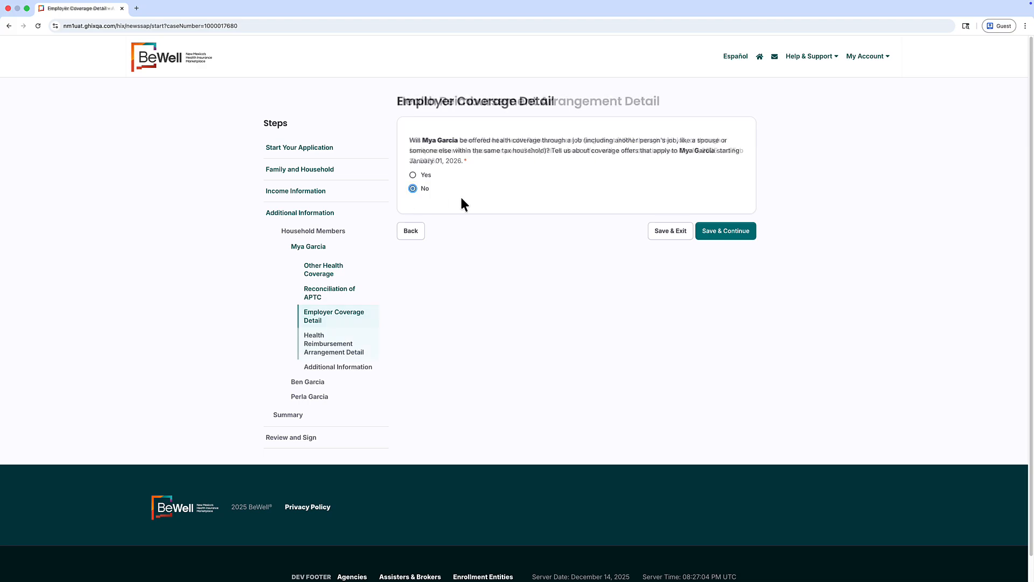
left_click(413, 176)
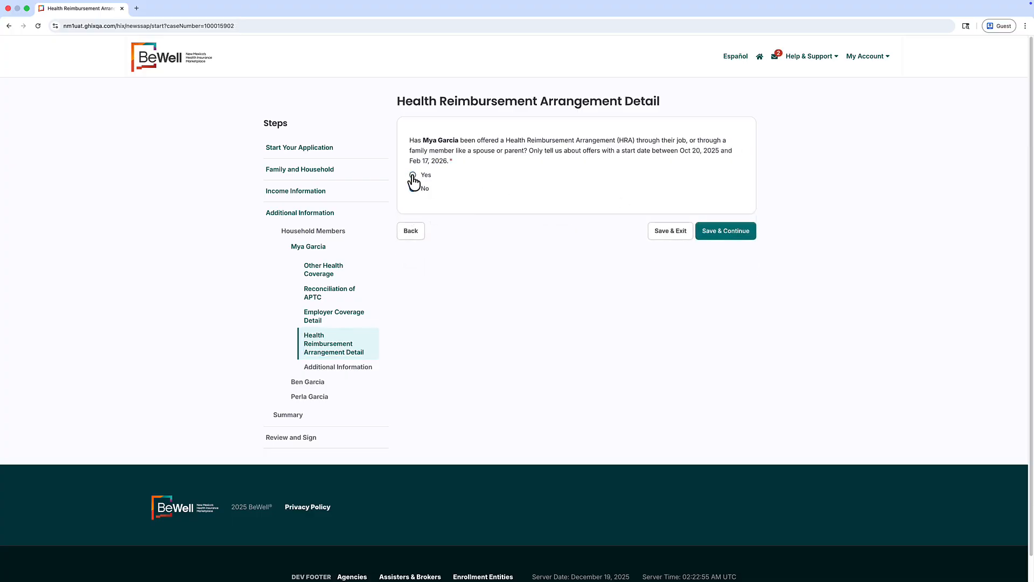
left_click(412, 175)
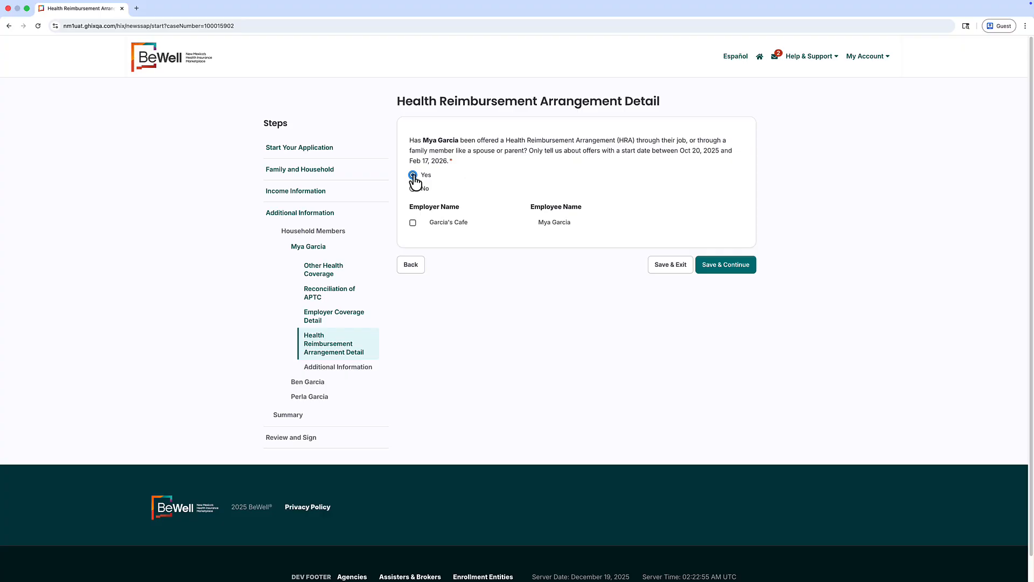
left_click(412, 223)
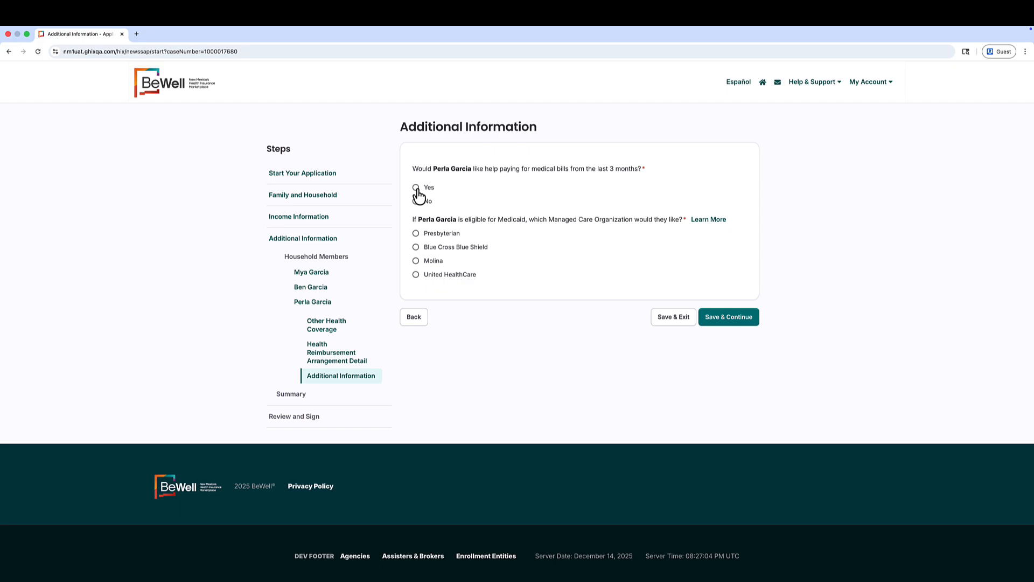
Request help with recent medical bills, choose Presbyterian as the MCO, and continue to Review and Sign.
left_click(417, 191)
left_click(416, 236)
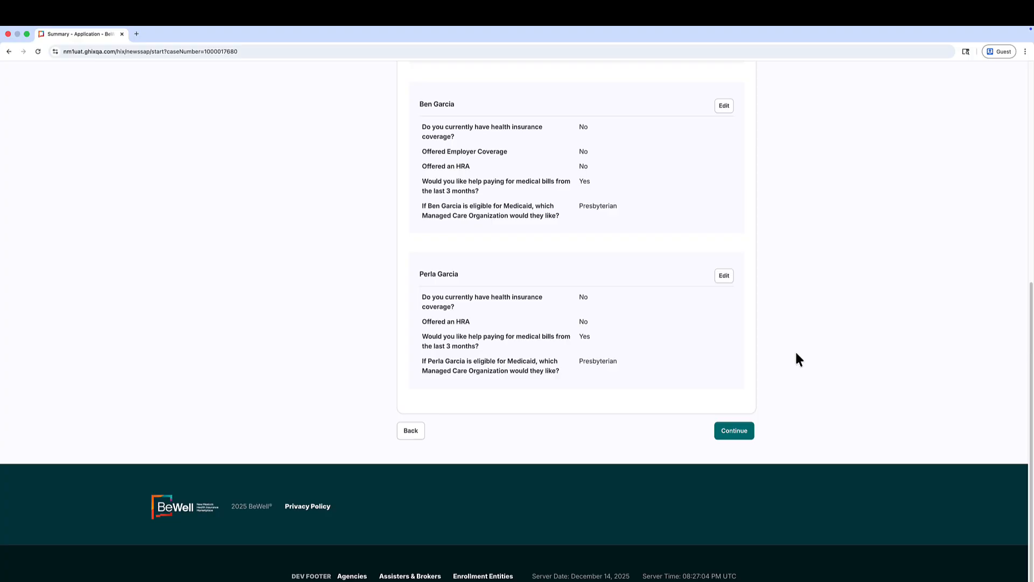
left_click(727, 433)
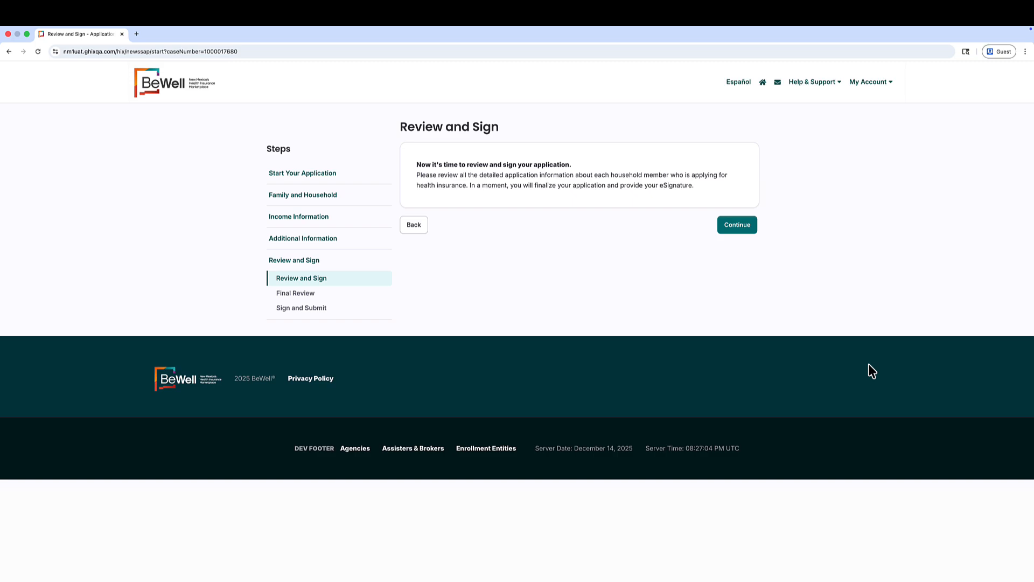
Go through the Final Review of the application and continue to Sign and Submit.
key("Return")
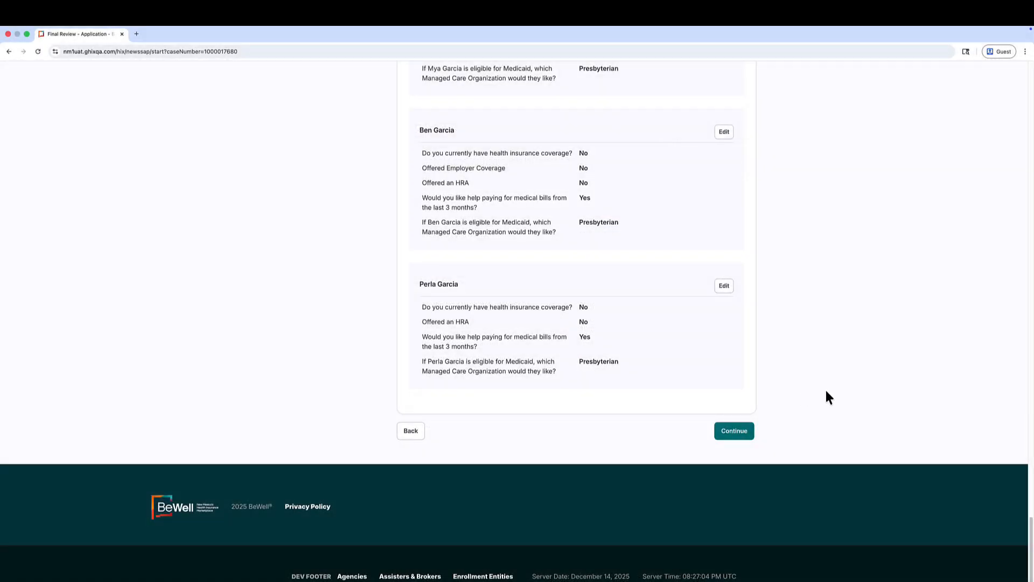
left_click(733, 431)
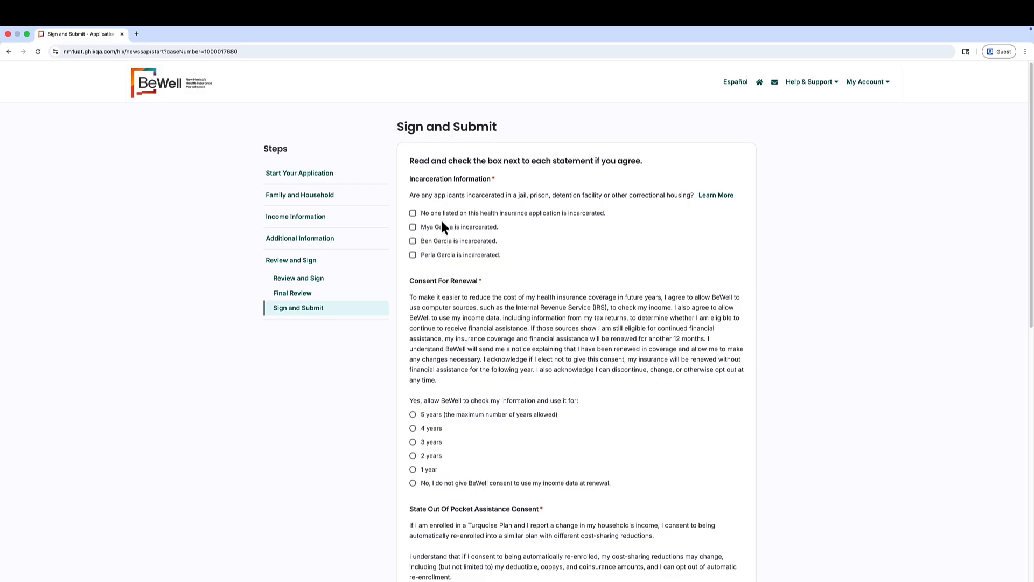
Confirm no one listed is incarcerated, allow 5-year income checks, and consent to automatic re-enrollment.
left_click(413, 213)
left_click(413, 369)
scroll(413, 323, "down", 5)
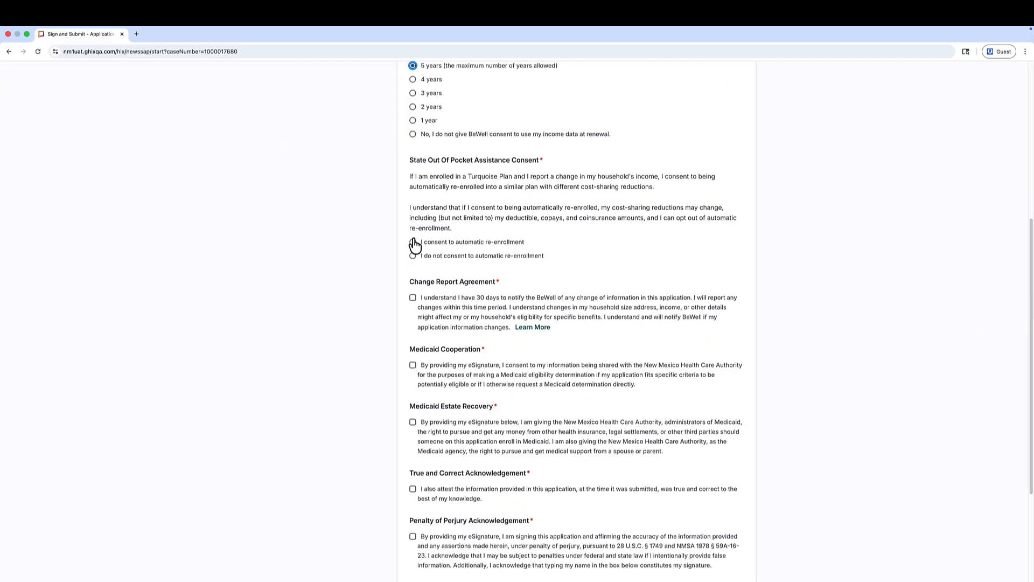
left_click(413, 242)
scroll(415, 237, "down", 2)
Agree to the change-report, Medicaid cooperation, estate recovery and perjury statements, and e-sign with the applicant's full name.
left_click(412, 184)
left_click(413, 253)
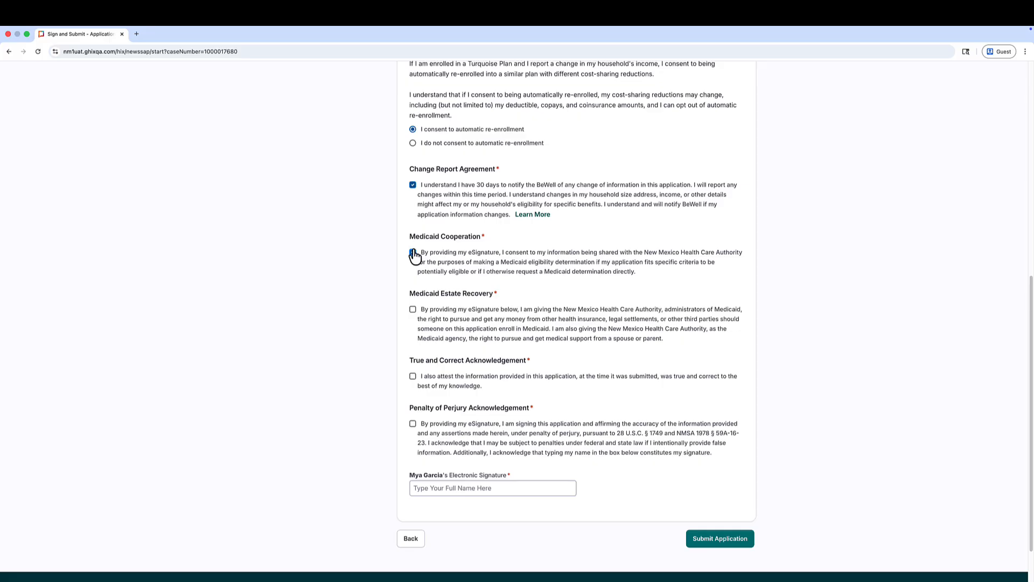
left_click(413, 309)
left_click(413, 377)
left_click(412, 424)
left_click(440, 487)
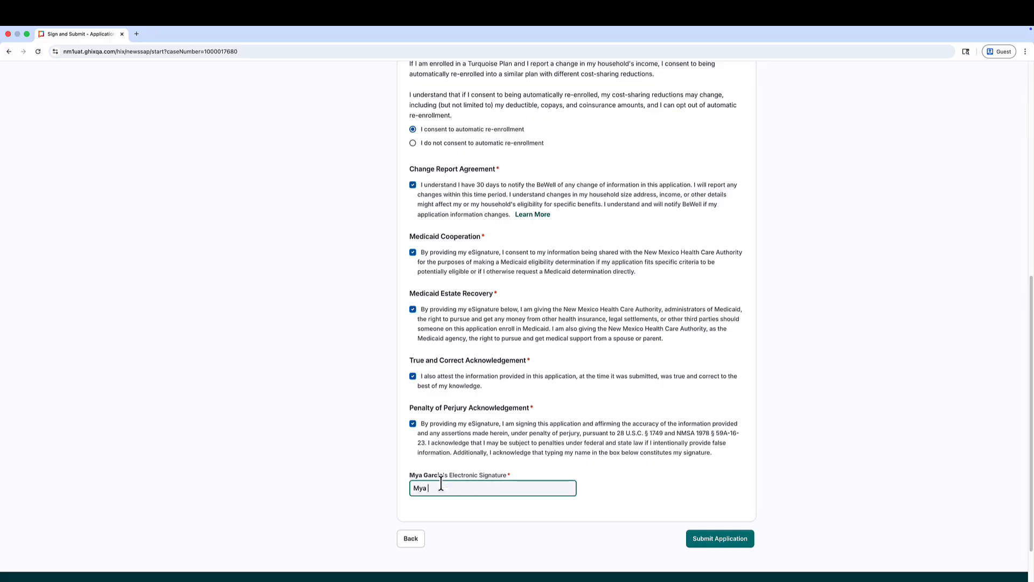
left_click(778, 520)
Submit the signed application and land on the account welcome page.
left_click(734, 544)
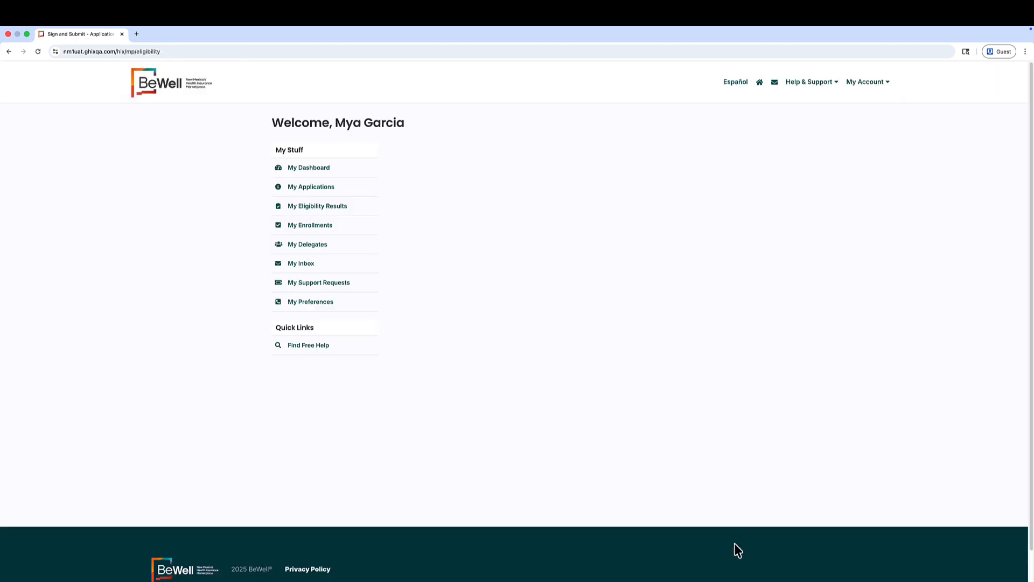